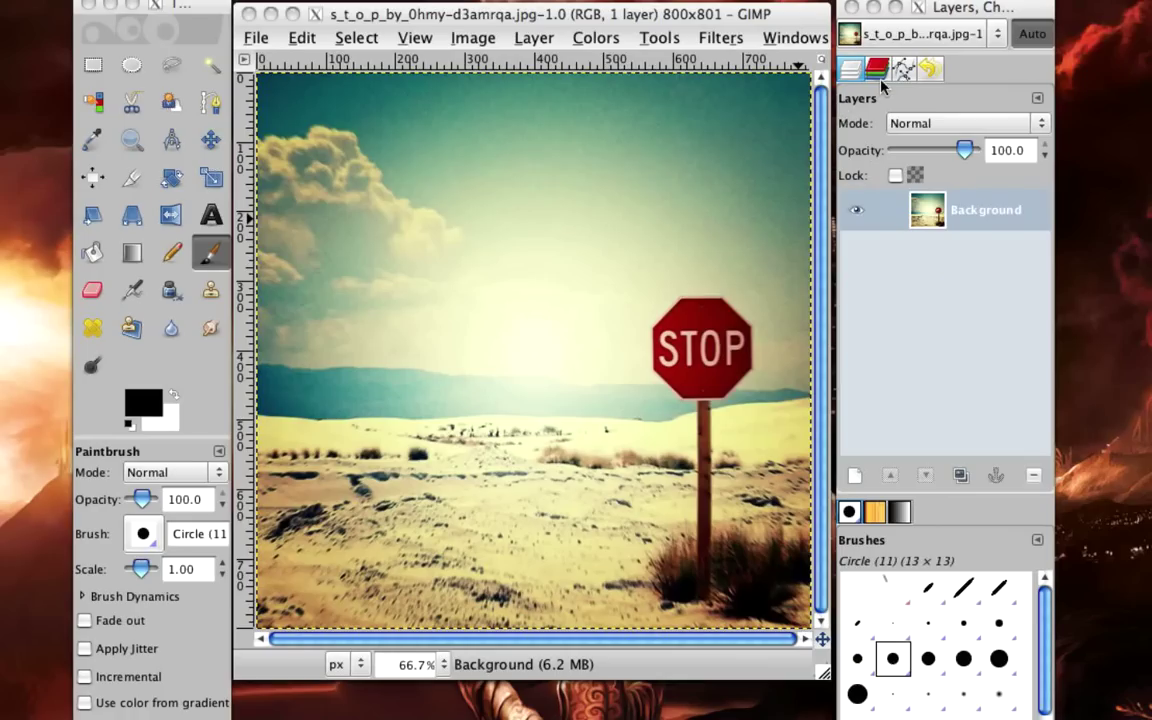
Look through the Channels, Paths and Undo History panels, then return to the Layers list
left_click(884, 69)
left_click(903, 70)
left_click(929, 68)
left_click(906, 68)
left_click(882, 70)
left_click(849, 68)
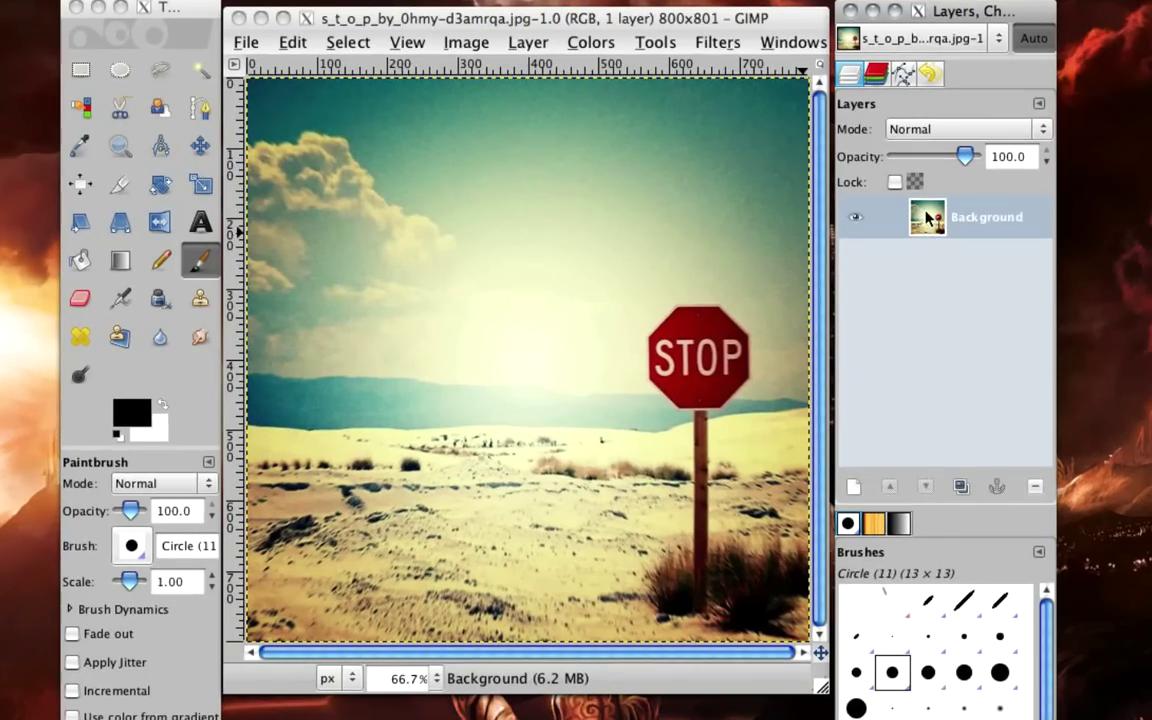
Duplicate the Background layer and switch between the original and the Background copy
left_click(932, 218)
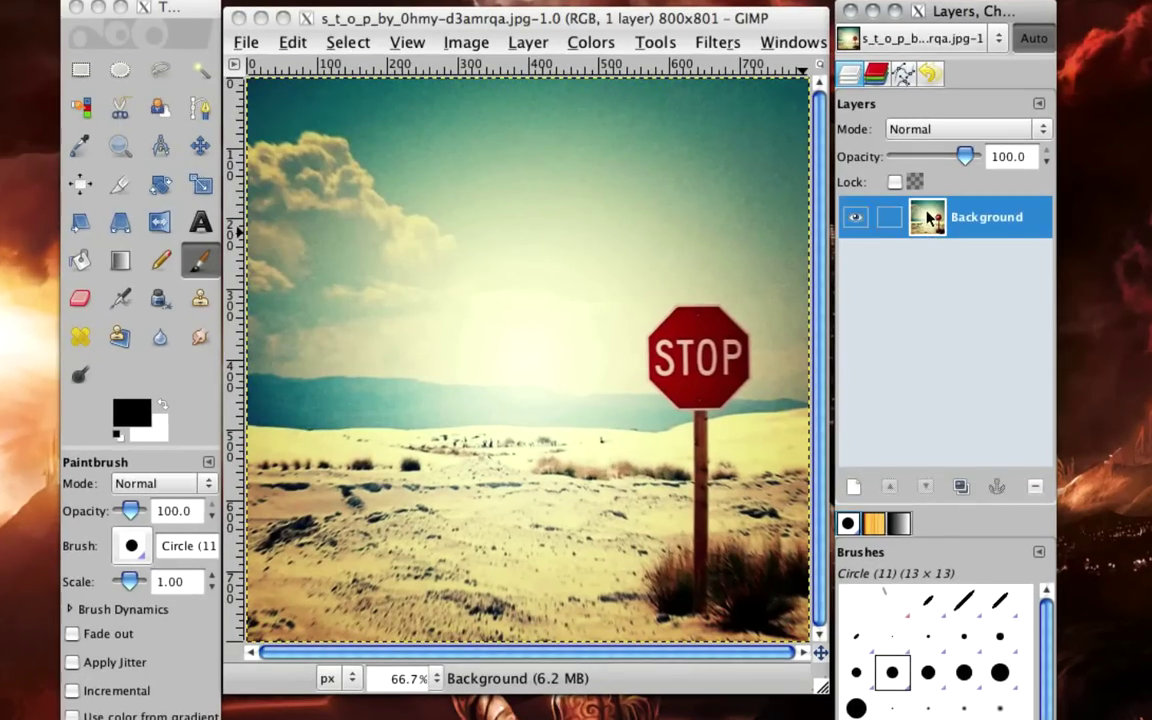
right_click(940, 222)
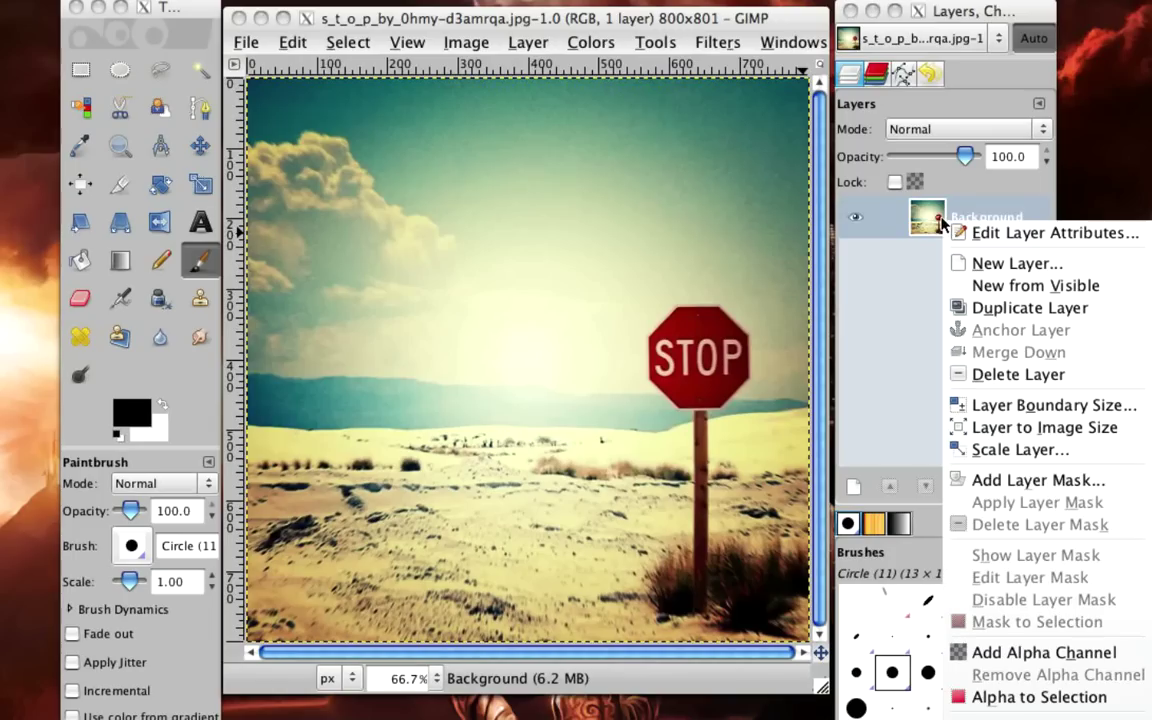
left_click(1003, 318)
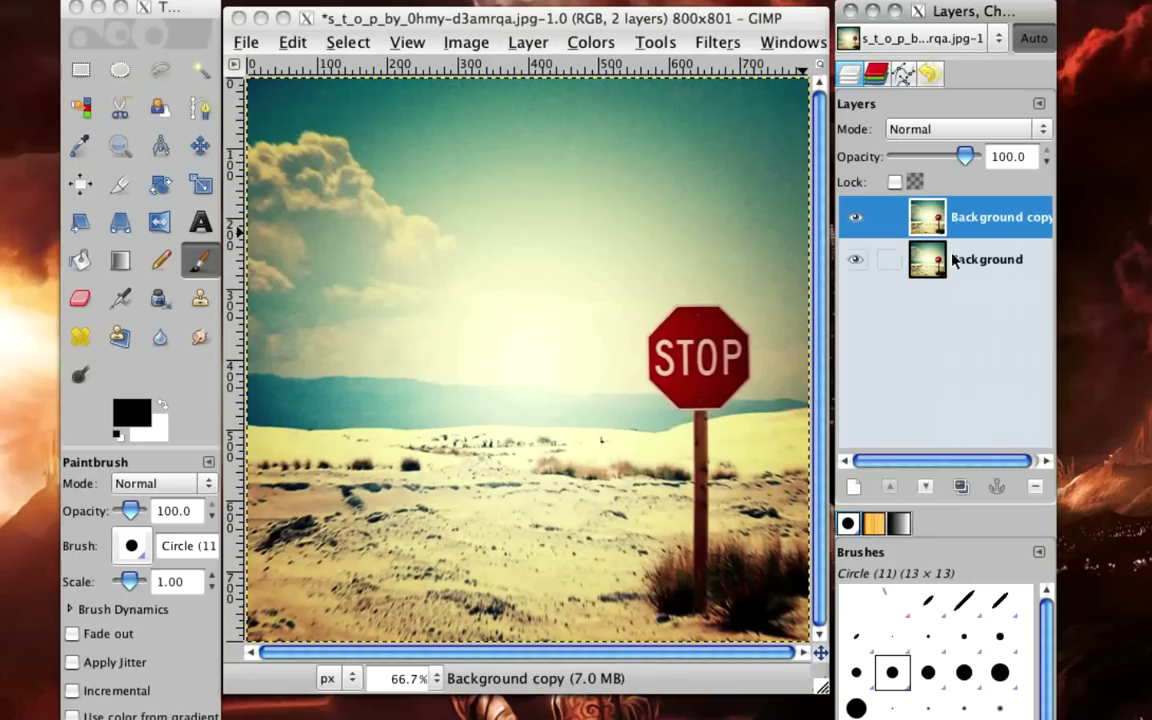
left_click(920, 260)
left_click(928, 226)
left_click(922, 260)
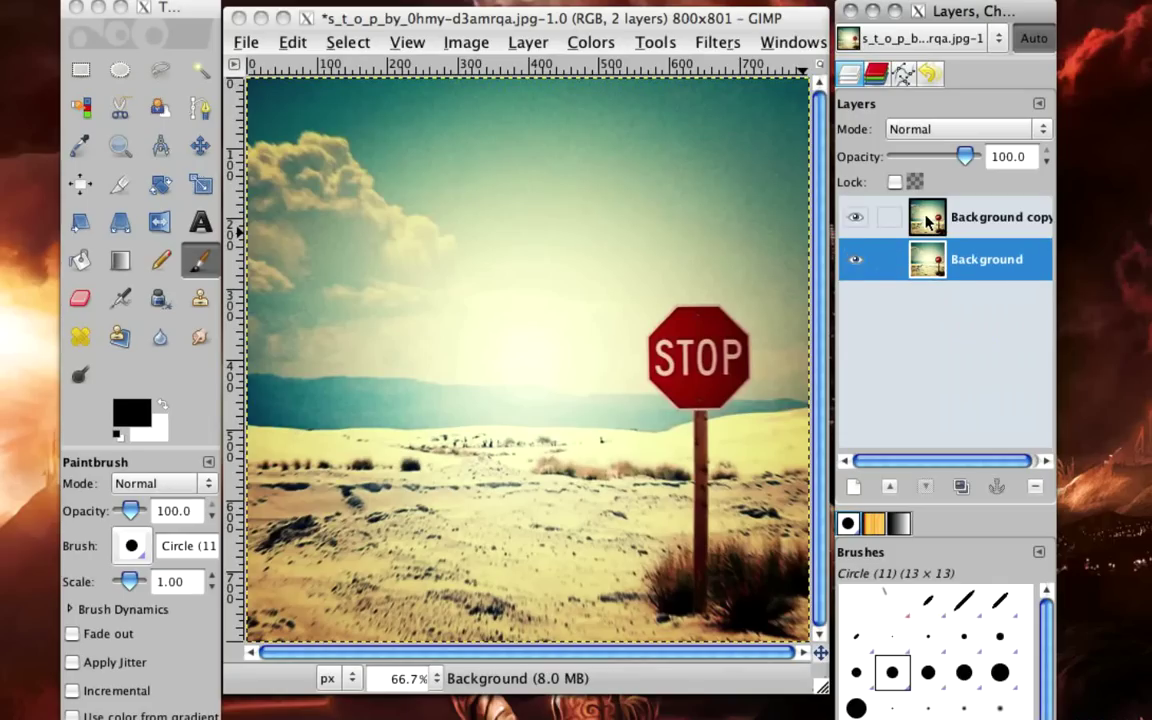
left_click(980, 220)
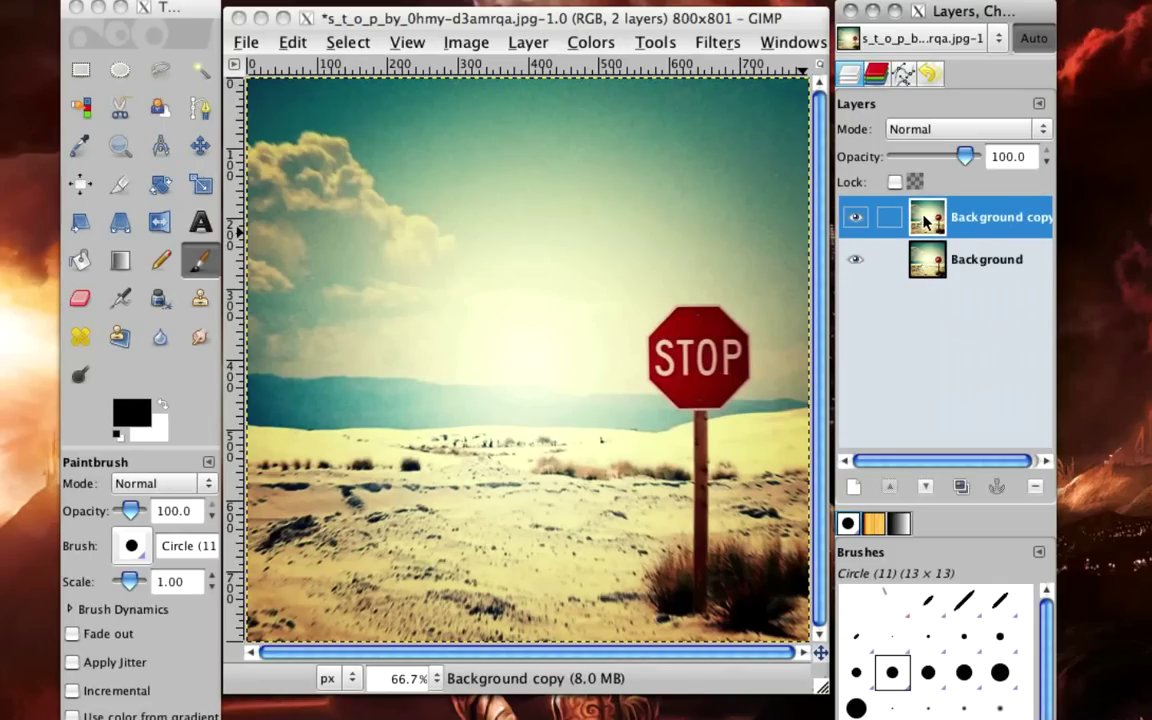
Desaturate the Background copy, comparing Lightness, Luminosity and Average, and apply Luminosity
left_click(586, 42)
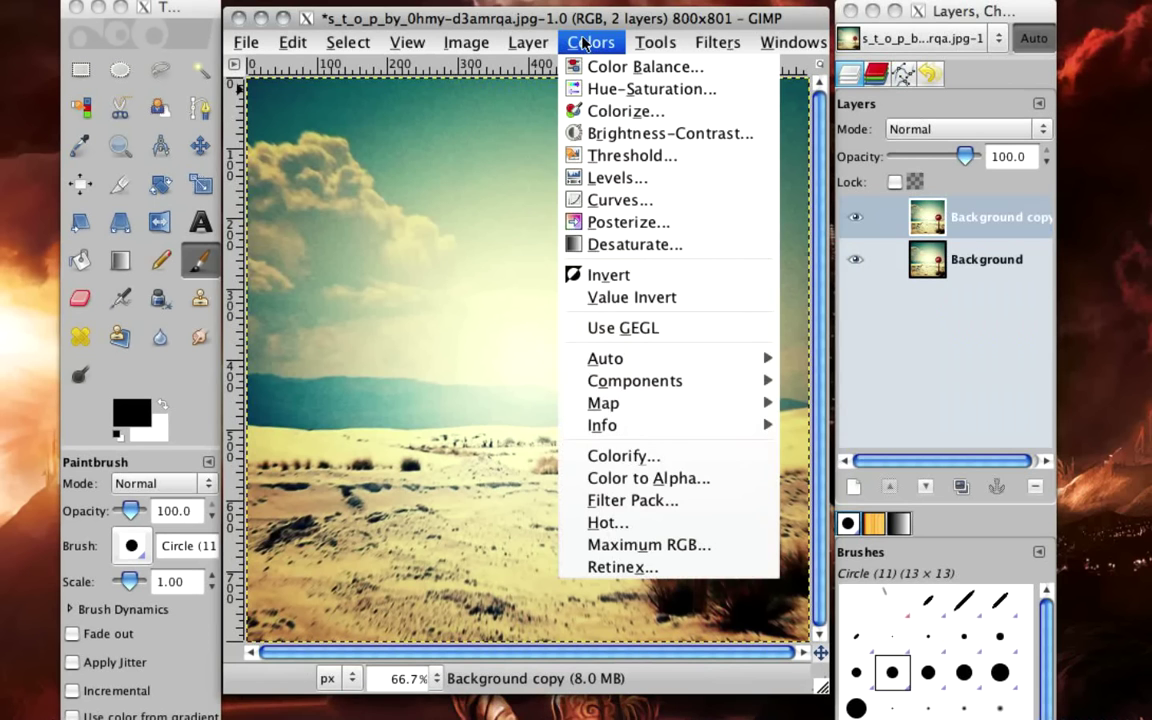
left_click(600, 244)
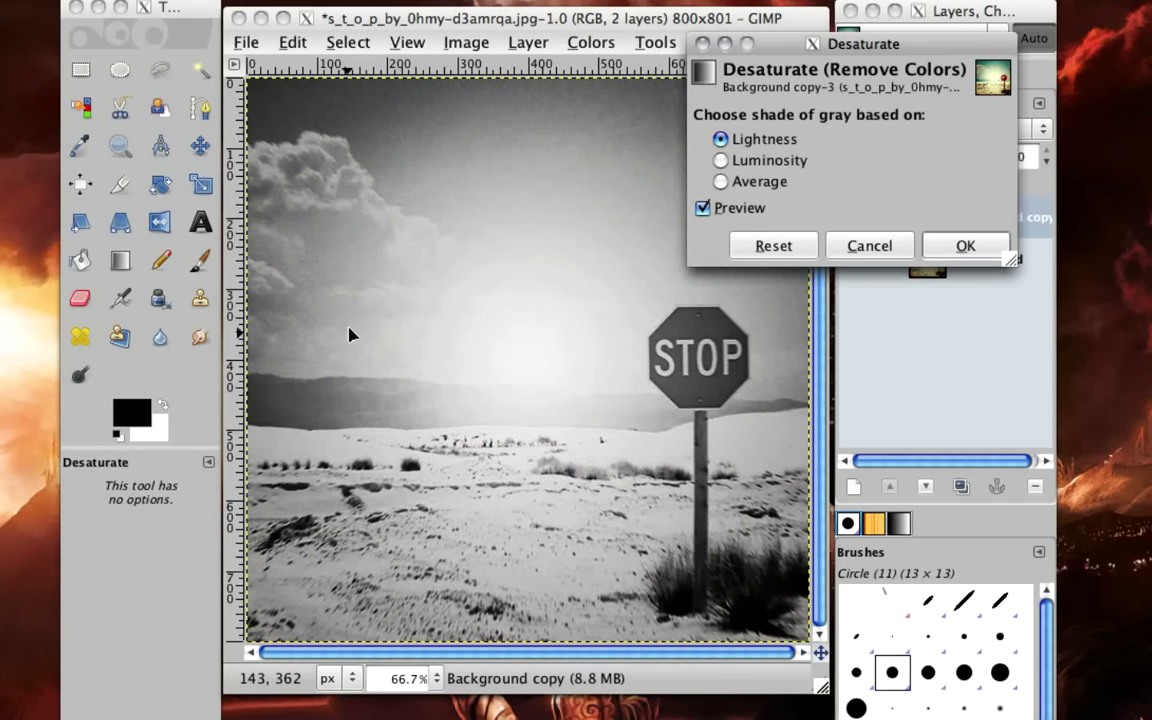
left_click_drag(790, 58, 810, 99)
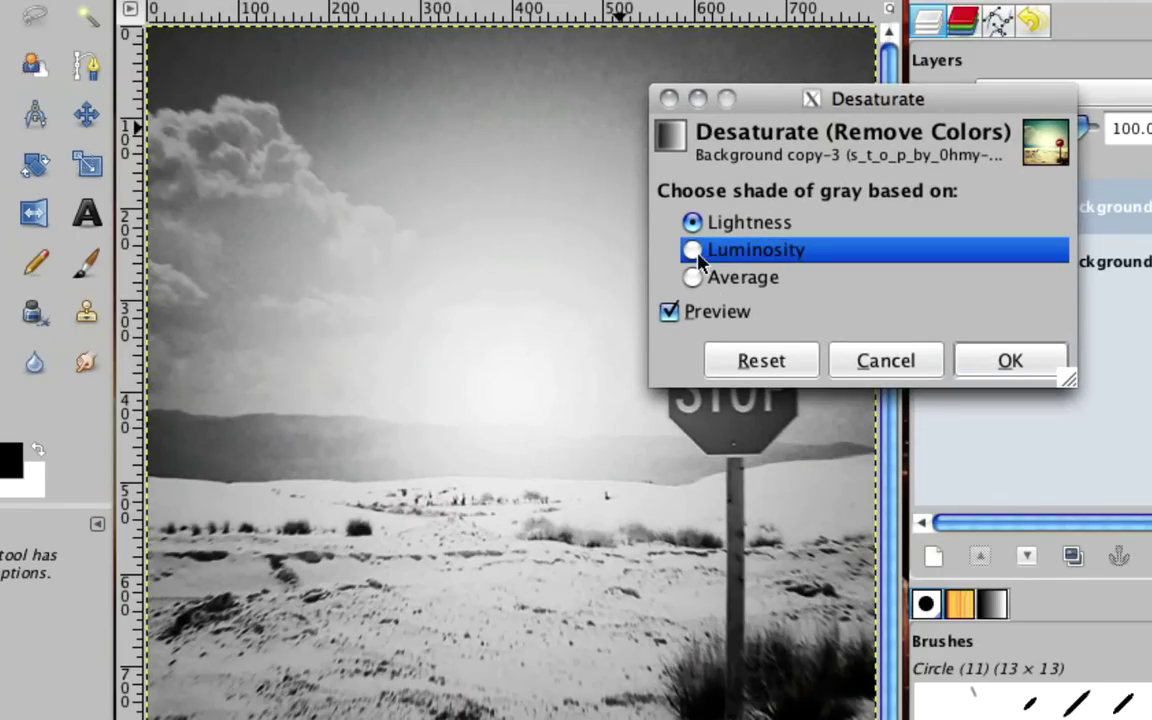
left_click(690, 250)
left_click(695, 279)
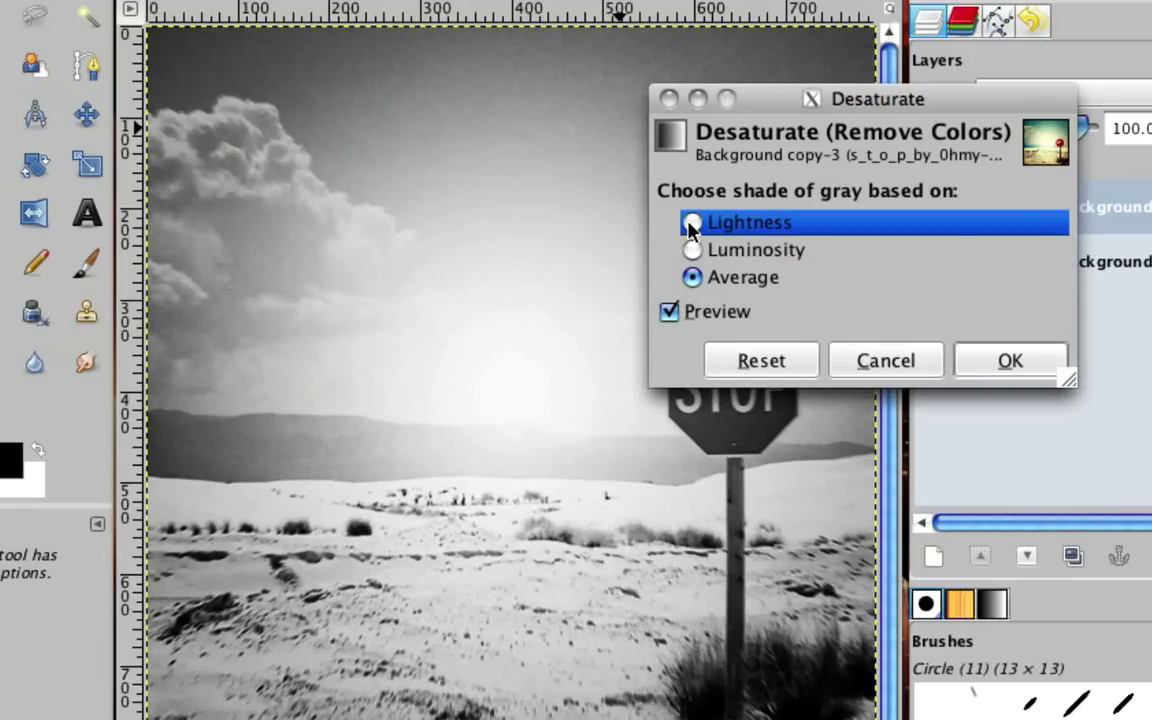
left_click(691, 223)
left_click(692, 250)
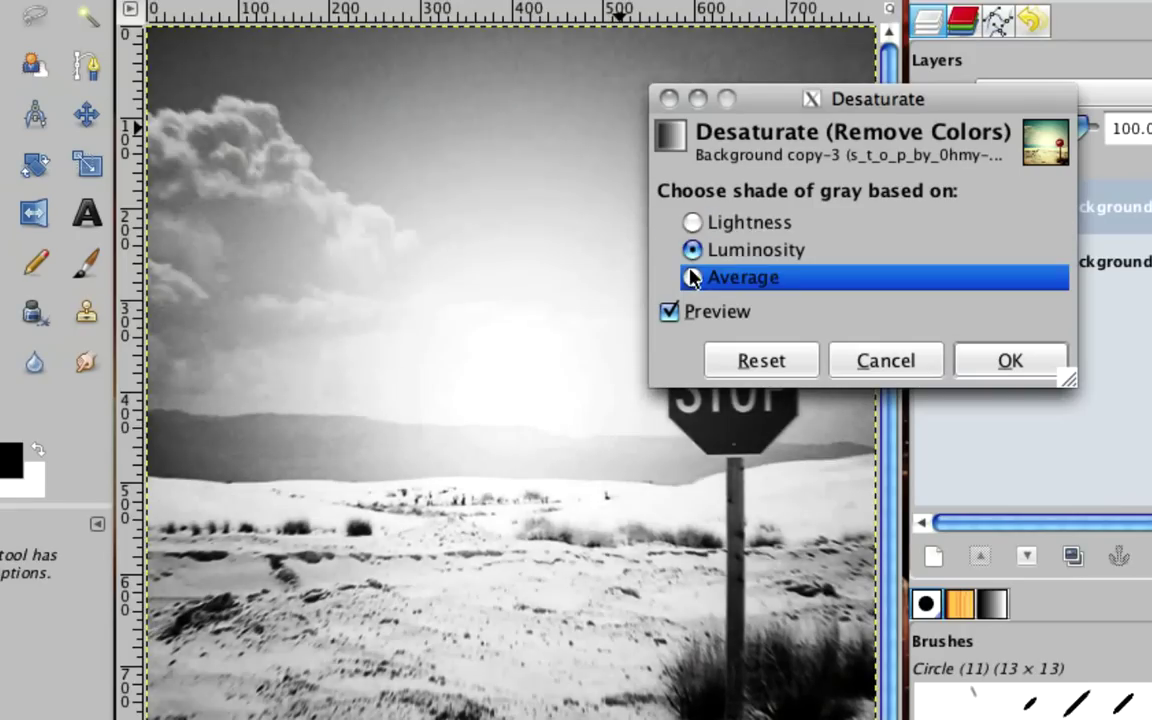
left_click(692, 277)
left_click(972, 360)
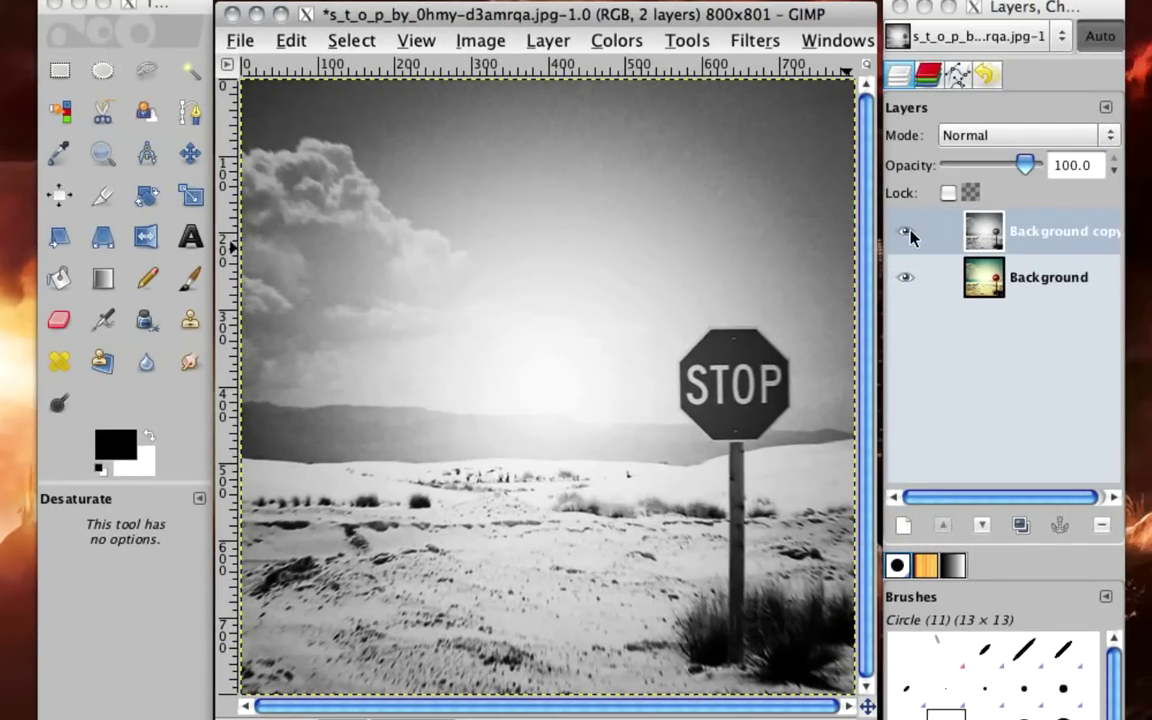
left_click(906, 233)
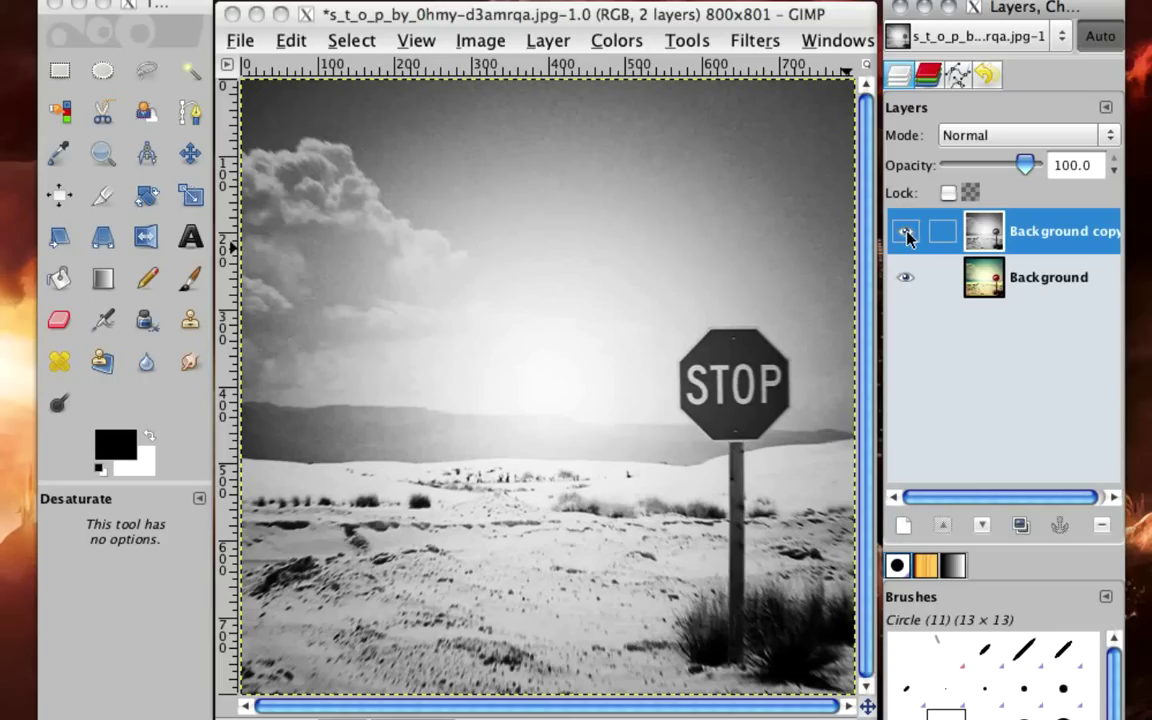
left_click(907, 232)
left_click(907, 232)
left_click(907, 232)
Add a White (full opacity) mask to Background copy and make the mask the painting target
right_click(1025, 233)
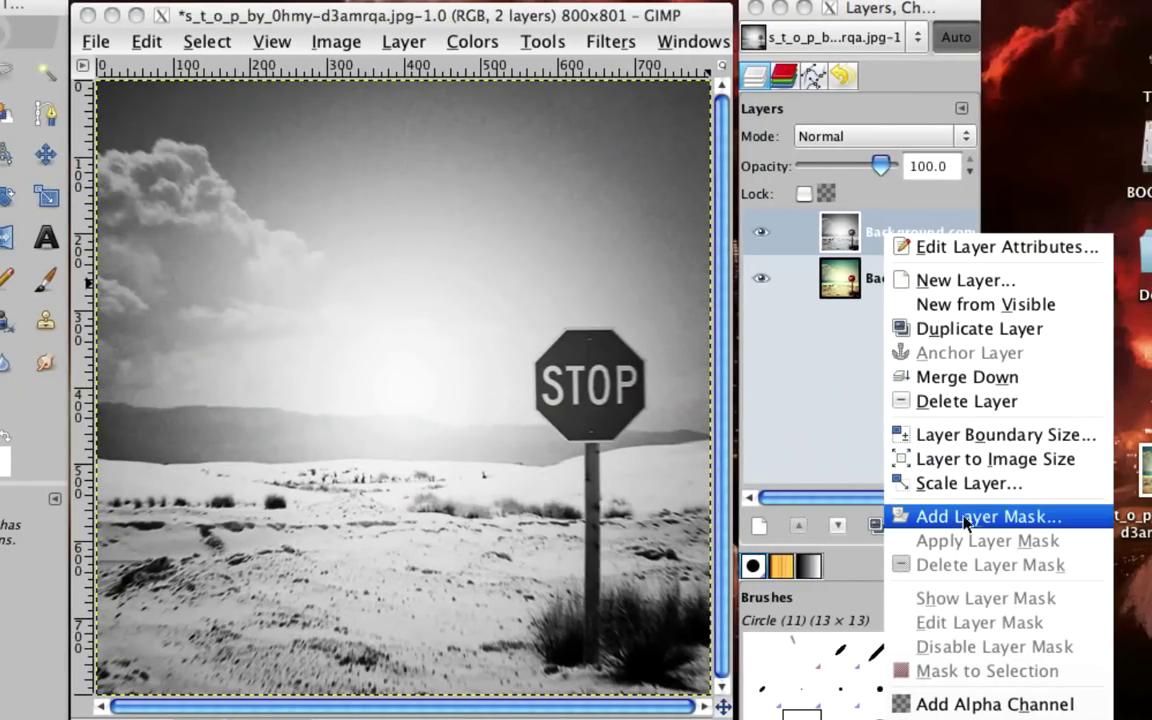
left_click(1017, 517)
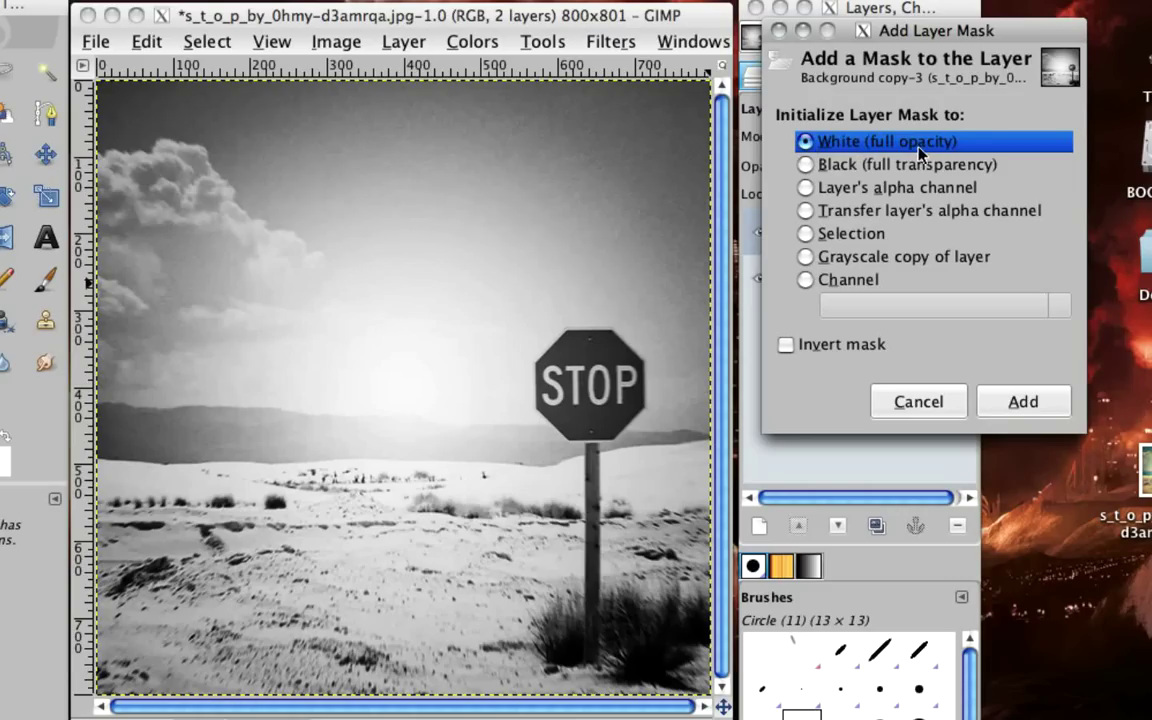
left_click(987, 394)
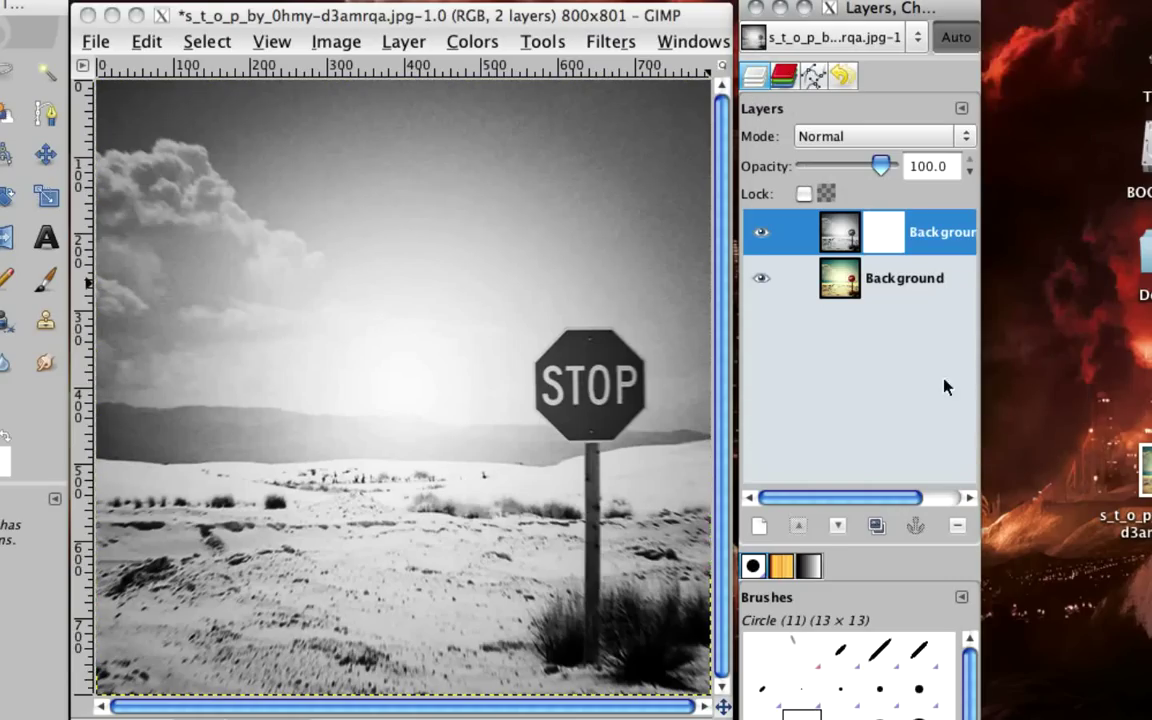
left_click(836, 233)
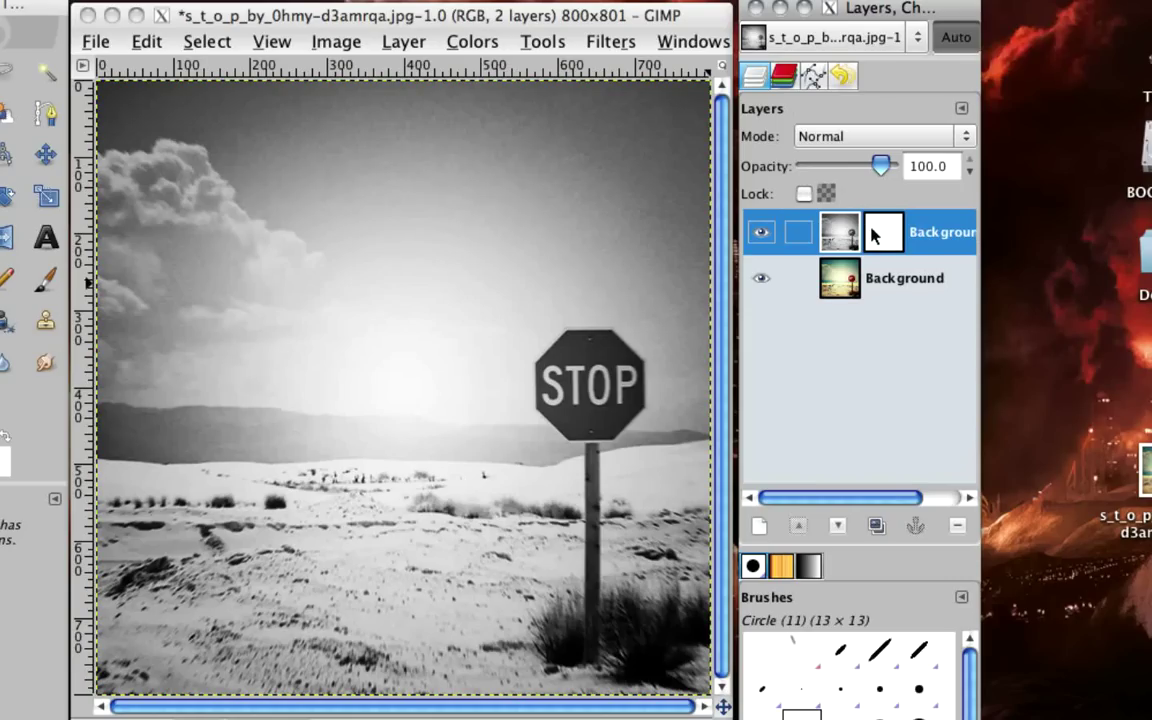
left_click(878, 235)
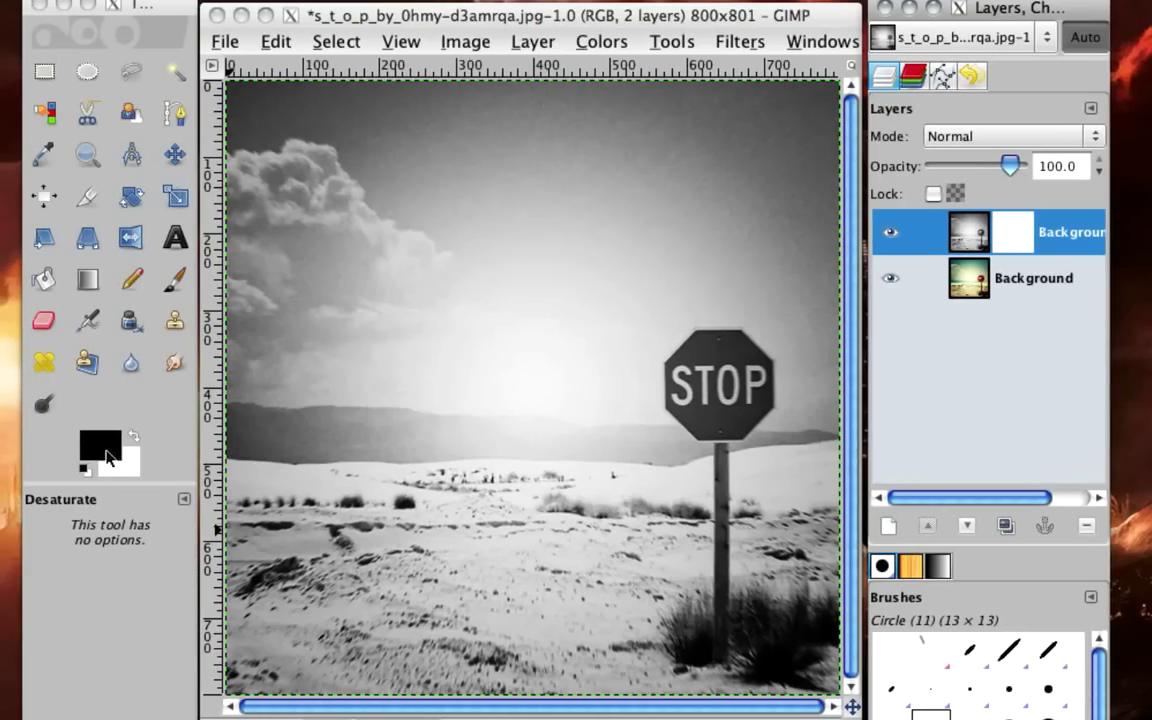
Choose the Pencil, draw a test stroke from clouds to horizon, then undo it
left_click(135, 289)
left_click(135, 289)
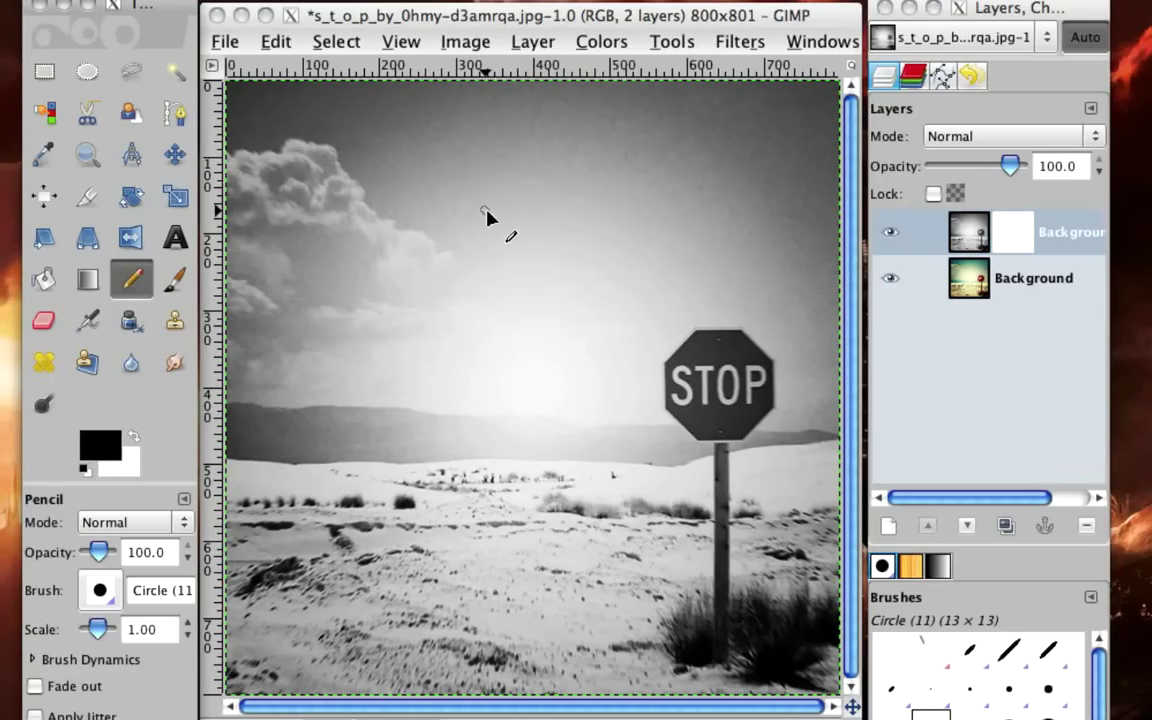
mouse_move(441, 198)
left_mouse_down()
mouse_move(470, 246)
mouse_move(448, 510)
mouse_move(466, 545)
mouse_move(546, 579)
mouse_move(603, 547)
mouse_move(612, 493)
mouse_move(591, 373)
mouse_move(617, 284)
left_mouse_up()
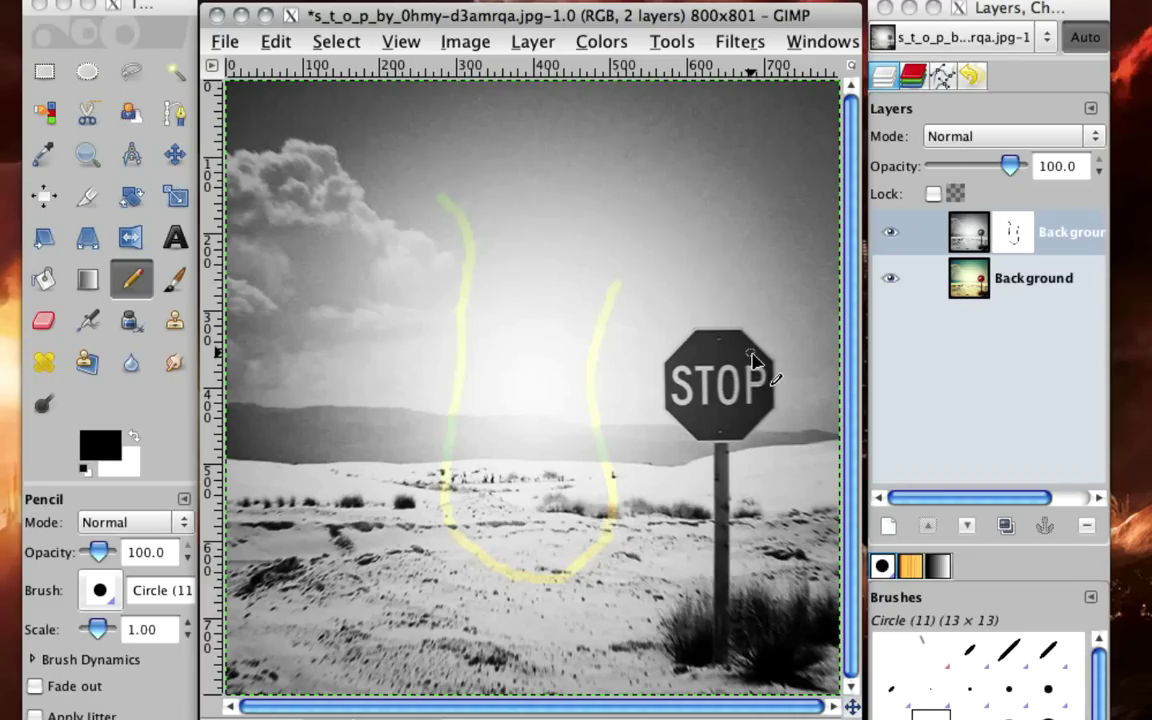
left_click(276, 42)
left_click(290, 66)
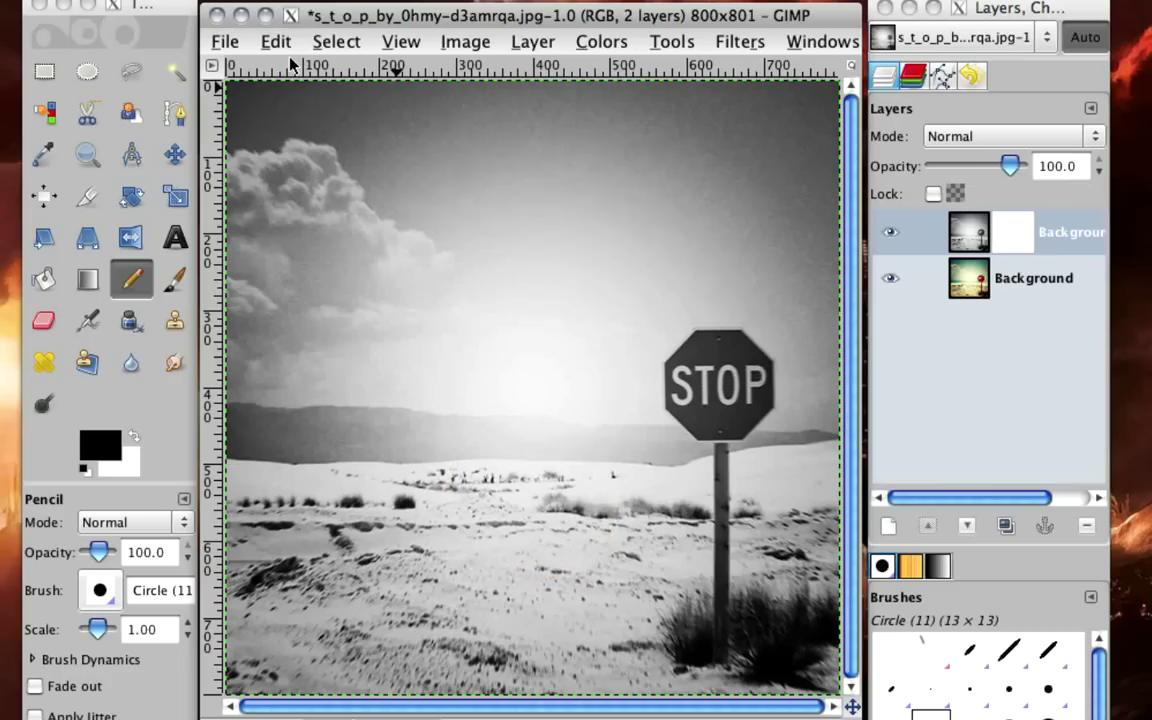
Hide the grayscale copy and select the stop sign's red with Select by Color, Shift adding areas
left_click(980, 283)
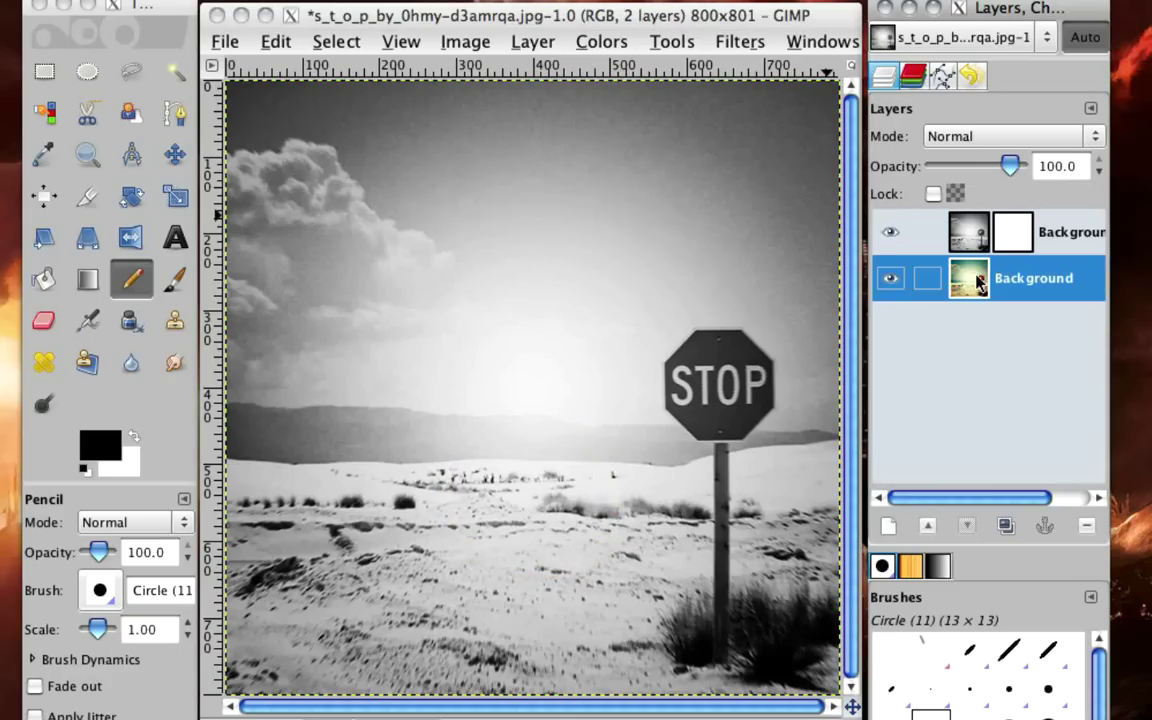
left_click(891, 234)
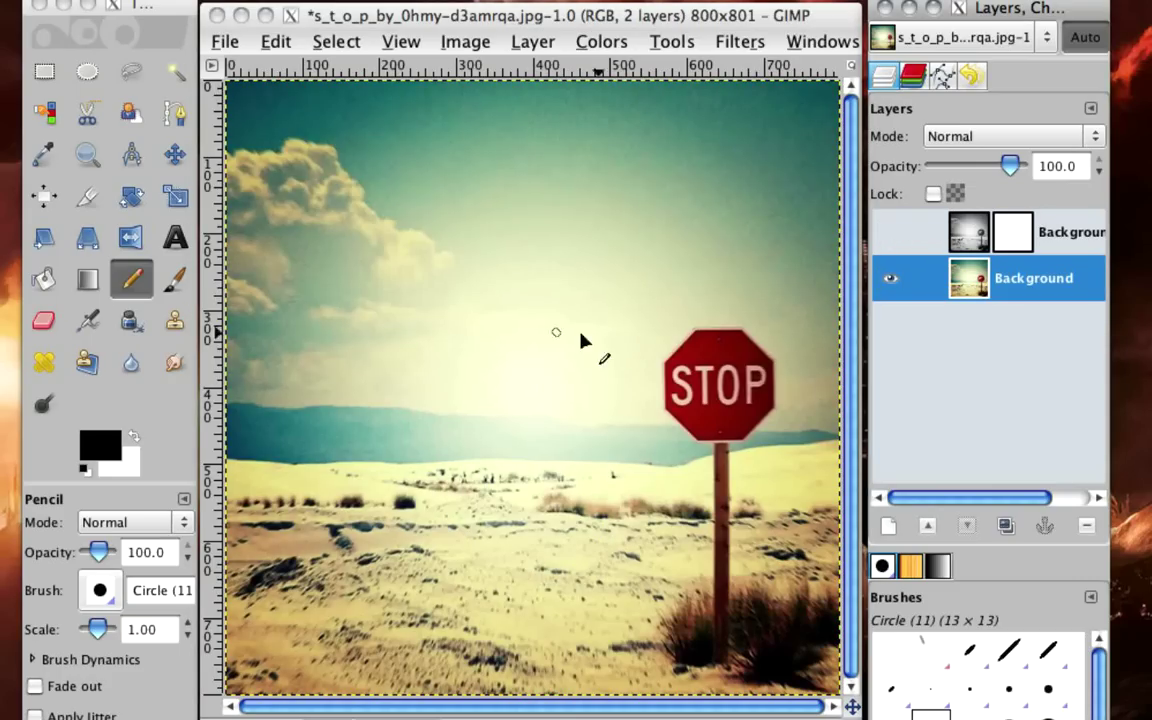
left_click(46, 115)
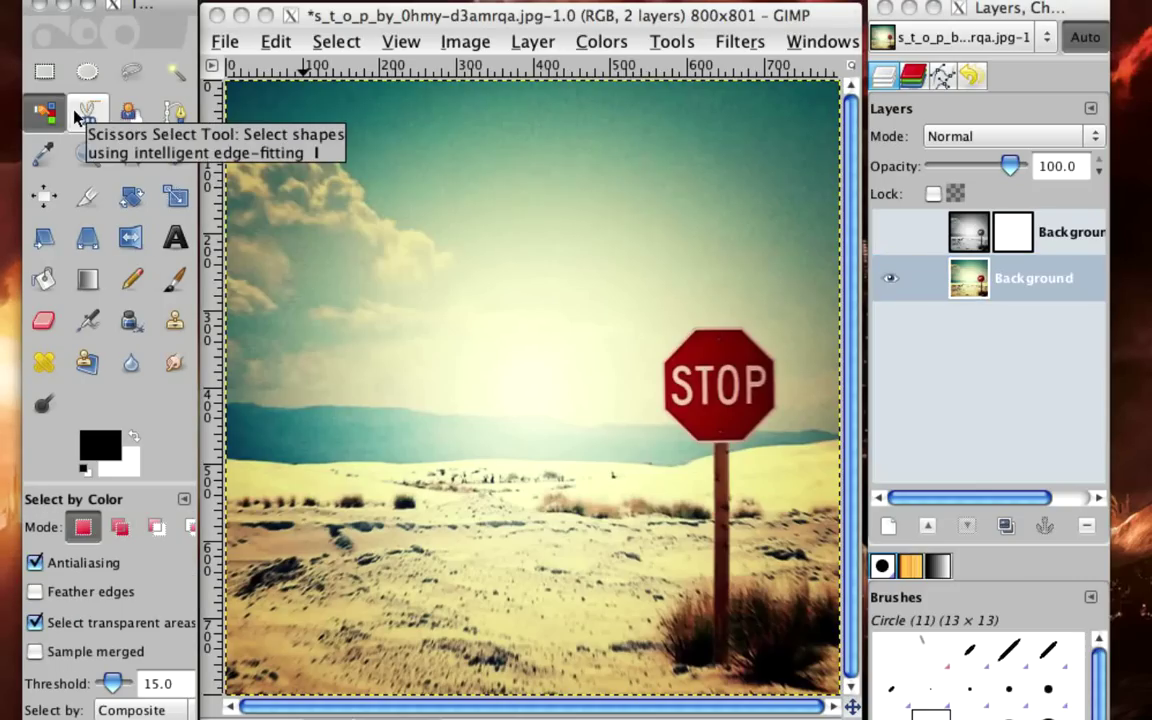
left_click(705, 356)
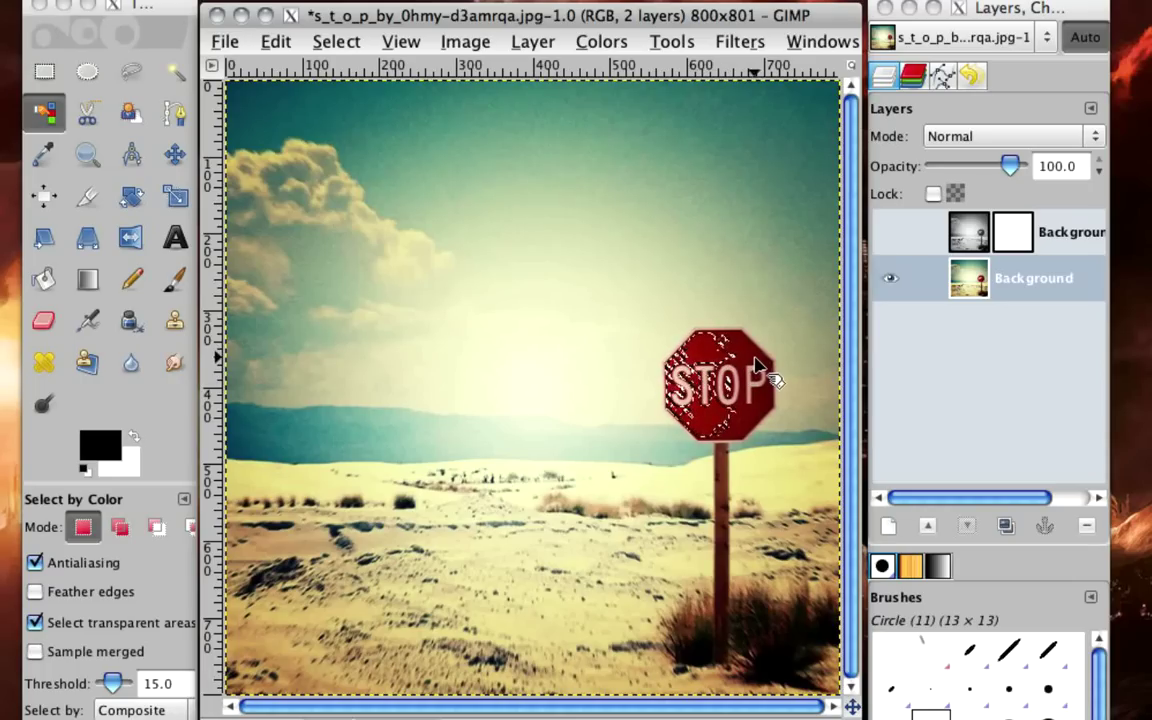
key("shift")
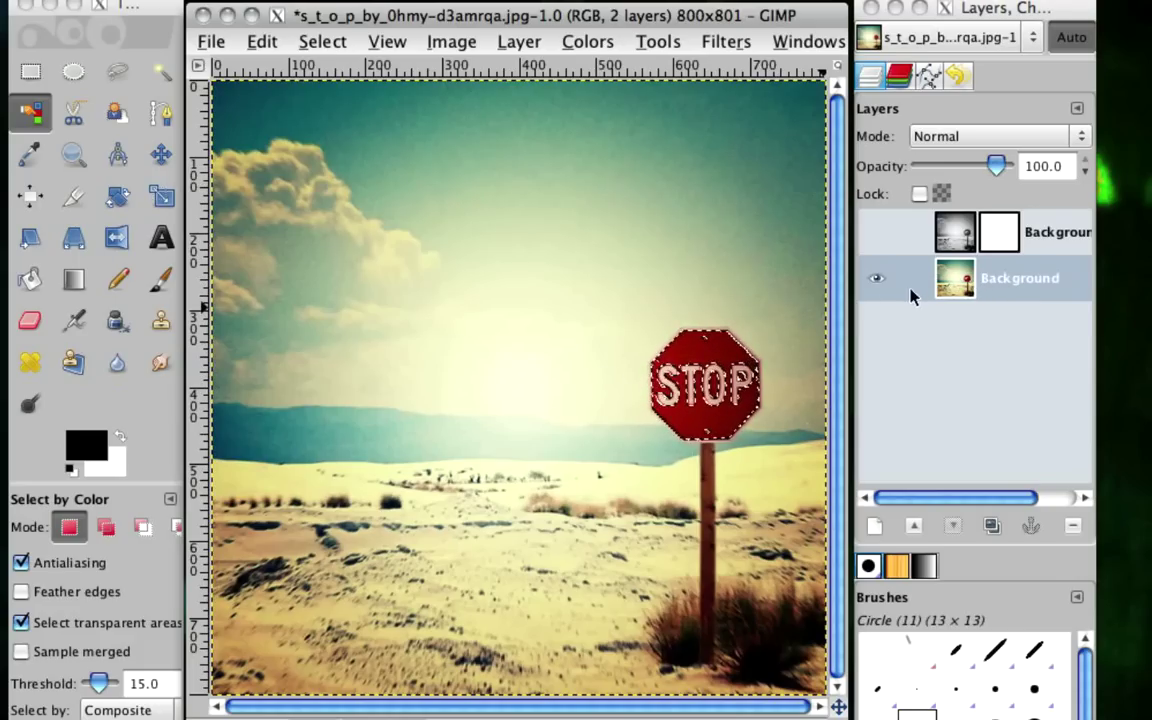
Show the desaturated layer and paint black on its mask at pencil scale 5.00 over the stop sign
left_click(877, 233)
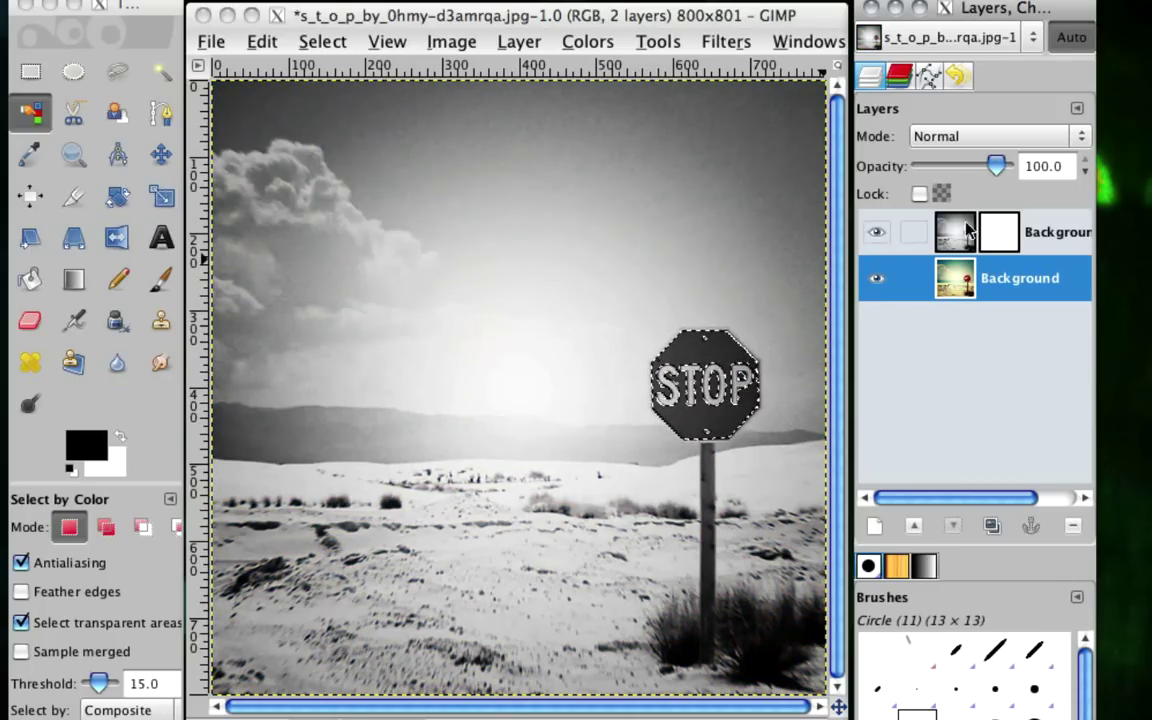
left_click(998, 232)
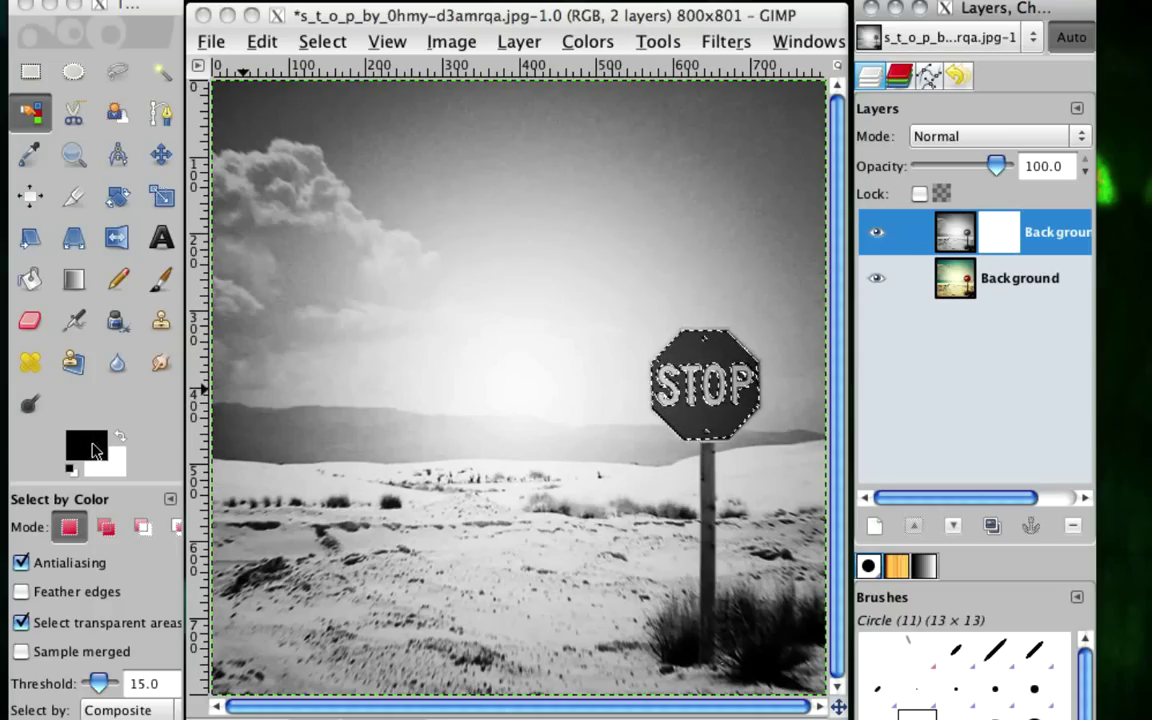
left_click(119, 279)
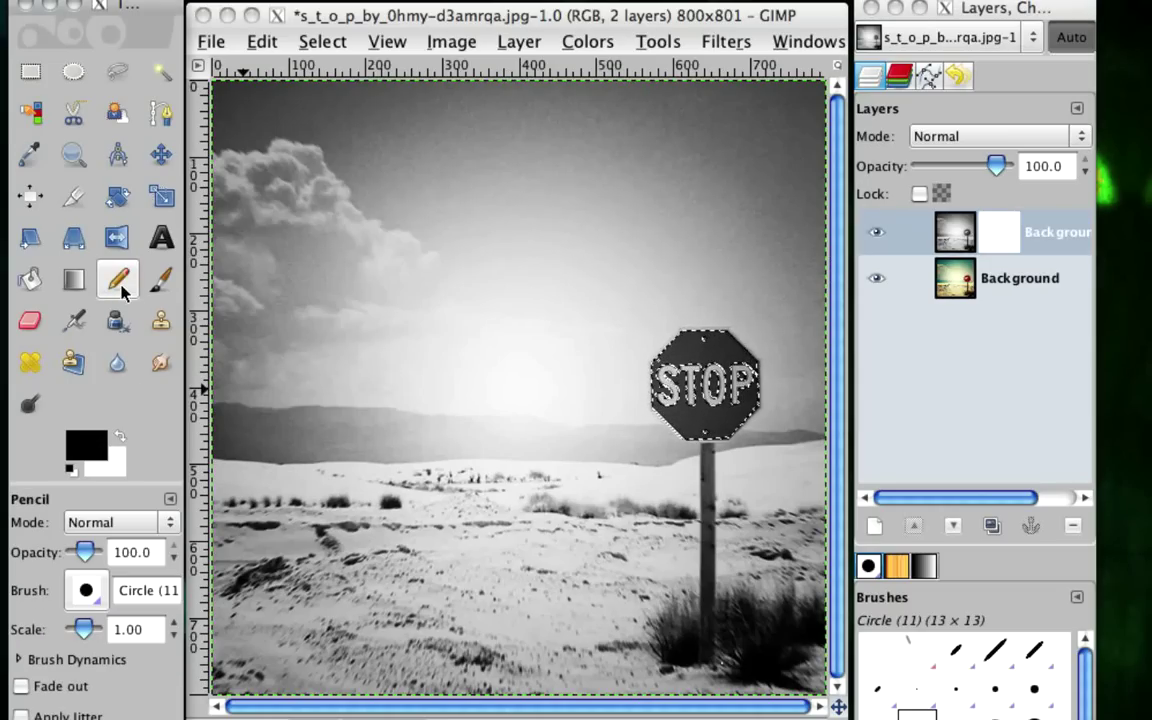
left_click(119, 629)
left_click_drag(119, 629, 111, 636)
type("5")
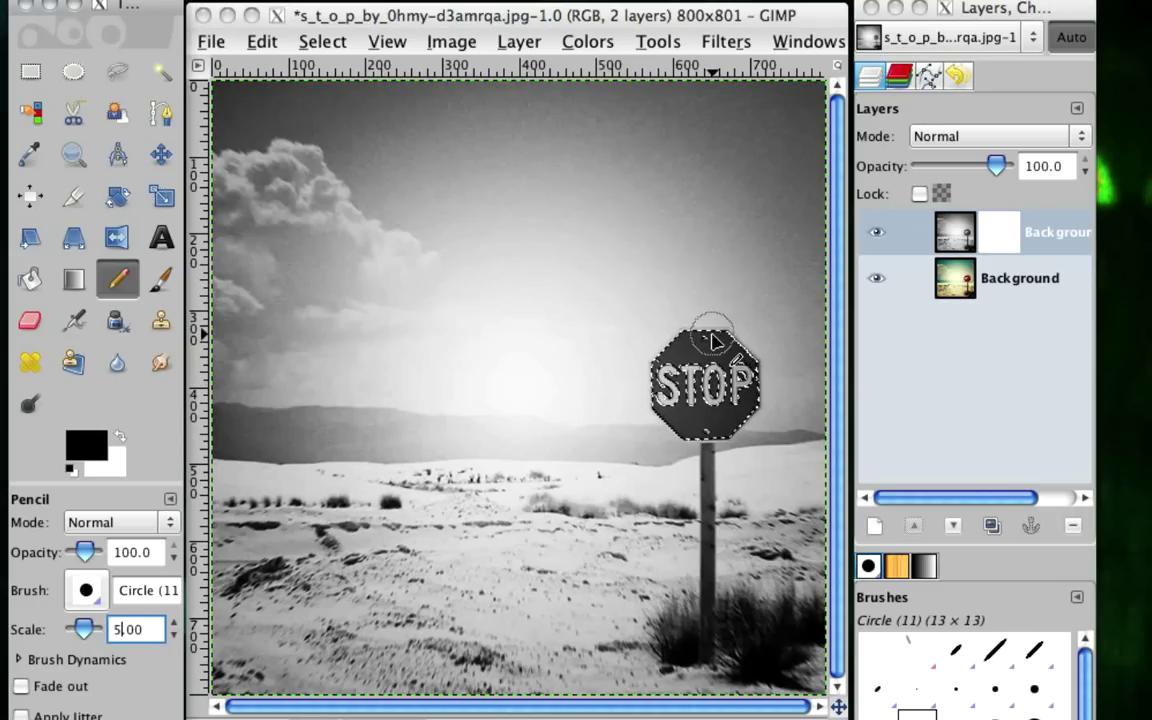
key("Return")
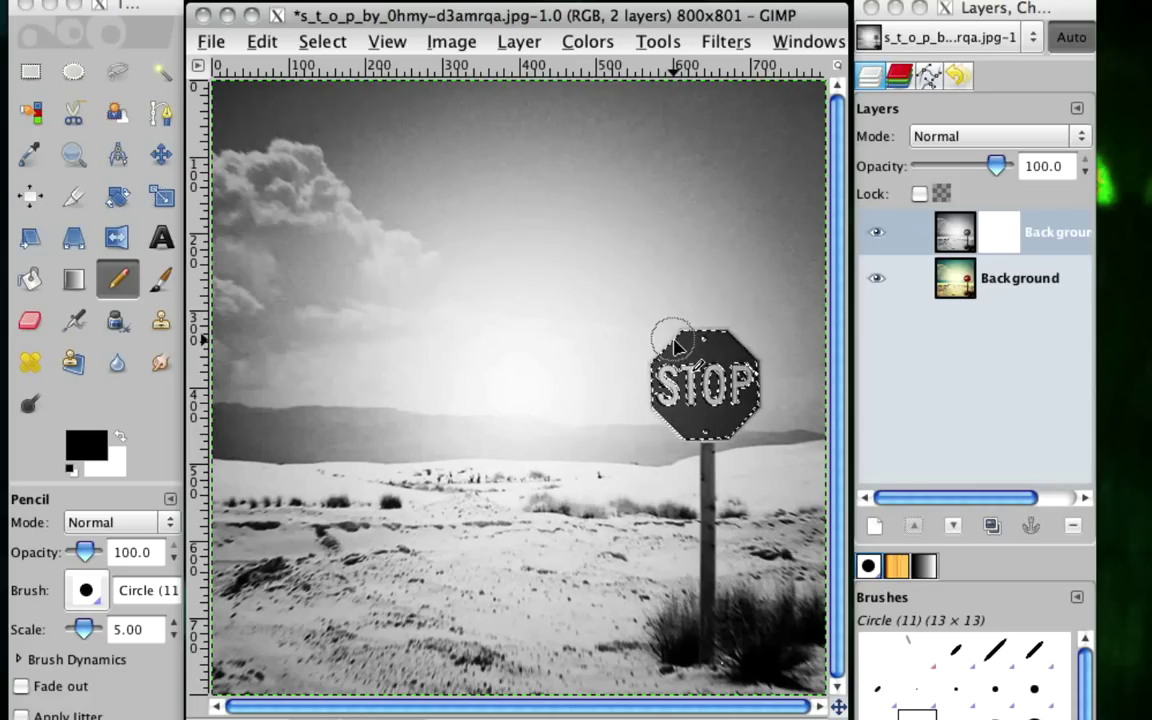
mouse_move(670, 347)
left_mouse_down()
mouse_move(708, 340)
mouse_move(750, 376)
mouse_move(750, 397)
mouse_move(695, 420)
mouse_move(652, 380)
mouse_move(718, 385)
mouse_move(714, 402)
mouse_move(733, 415)
mouse_move(720, 390)
left_mouse_up()
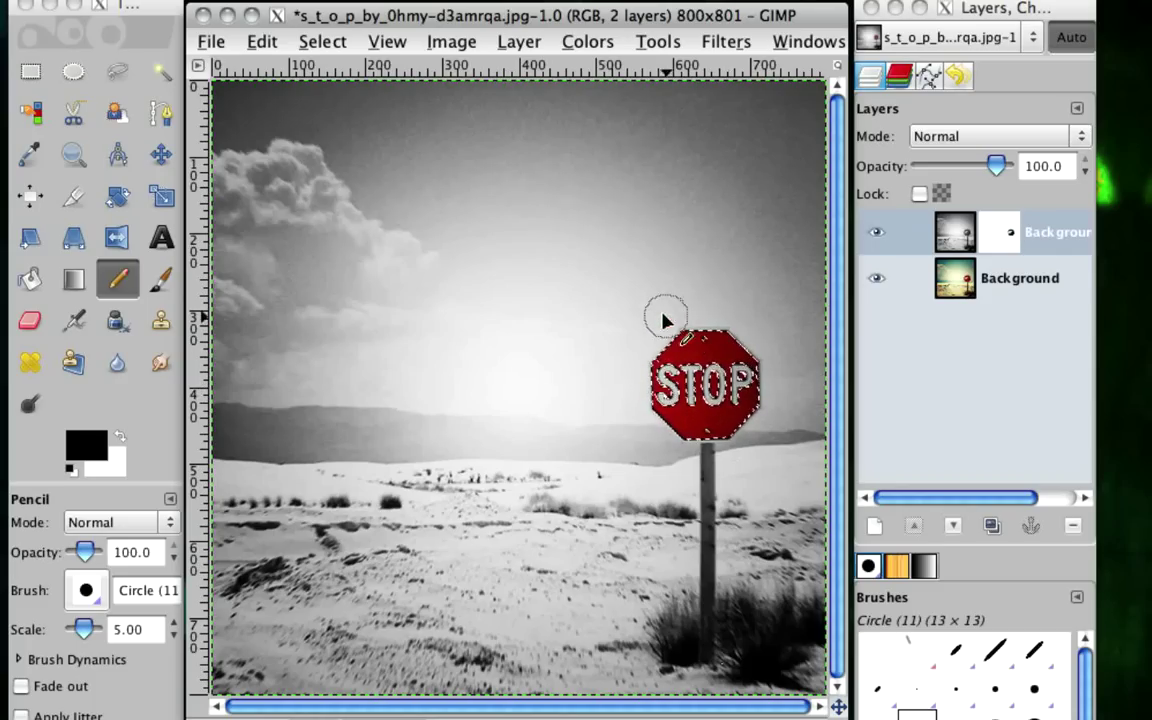
Clear the selection, zoom in three times on the stop sign, and reselect the Pencil
left_click(321, 42)
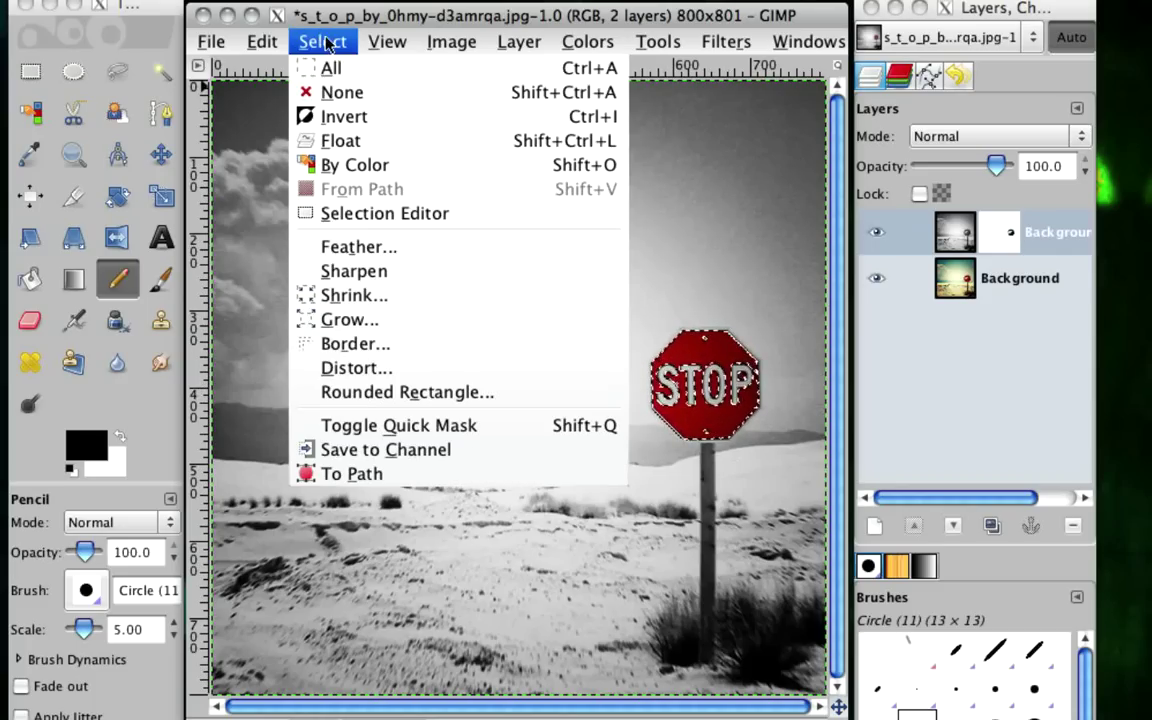
left_click(341, 92)
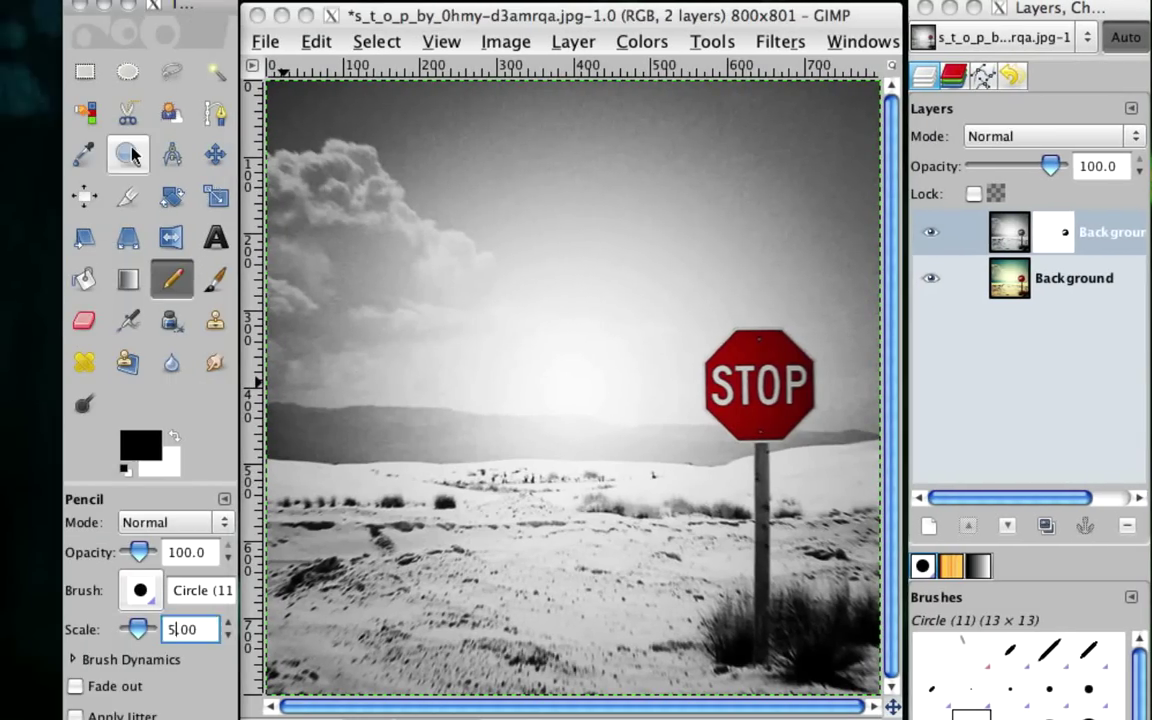
left_click(12, 154)
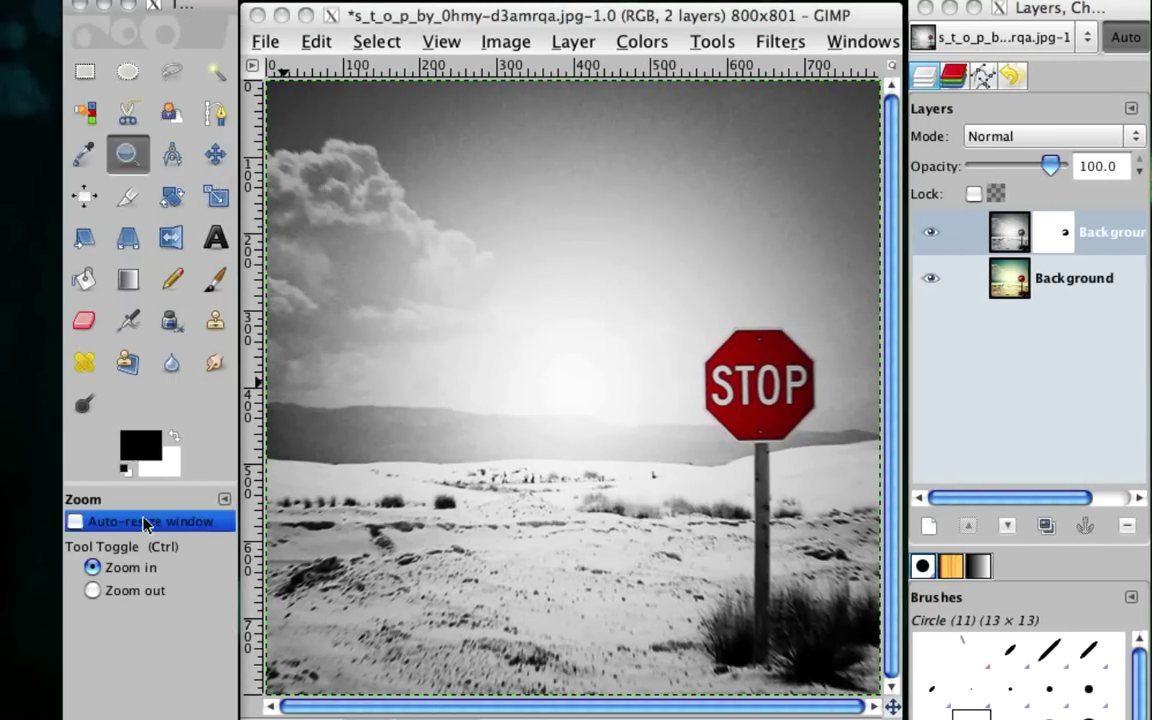
left_click(765, 382)
left_click(767, 384)
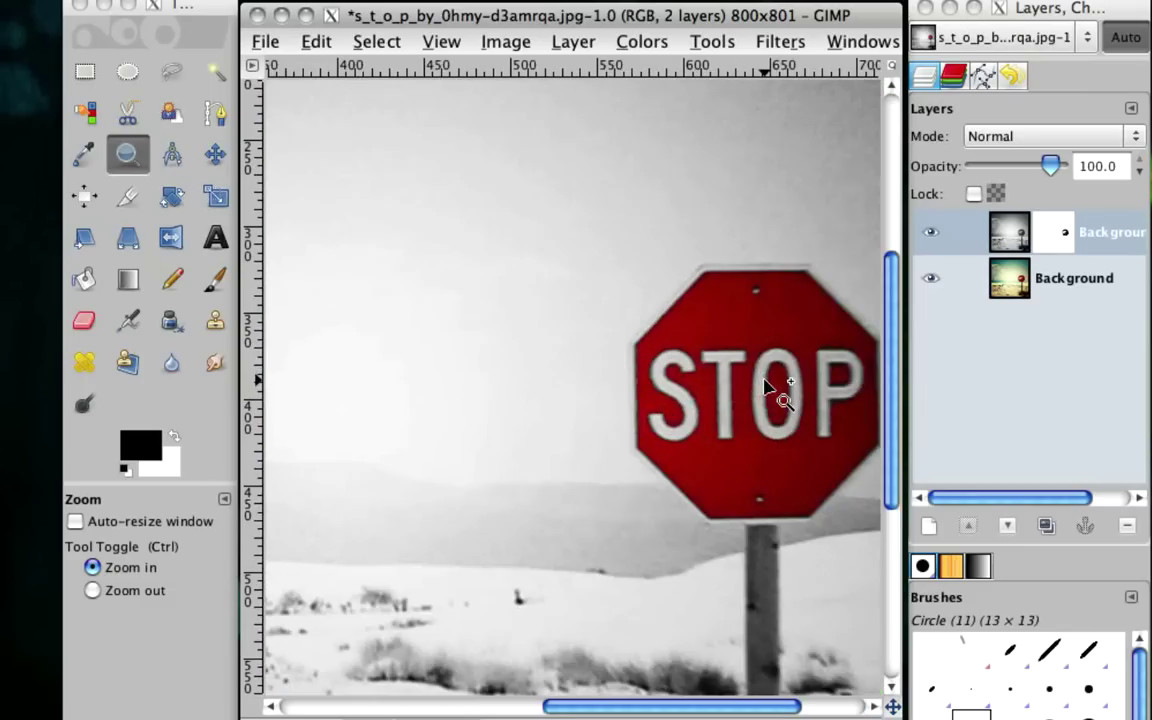
left_click(769, 386)
left_click_drag(707, 703, 737, 705)
left_click(172, 280)
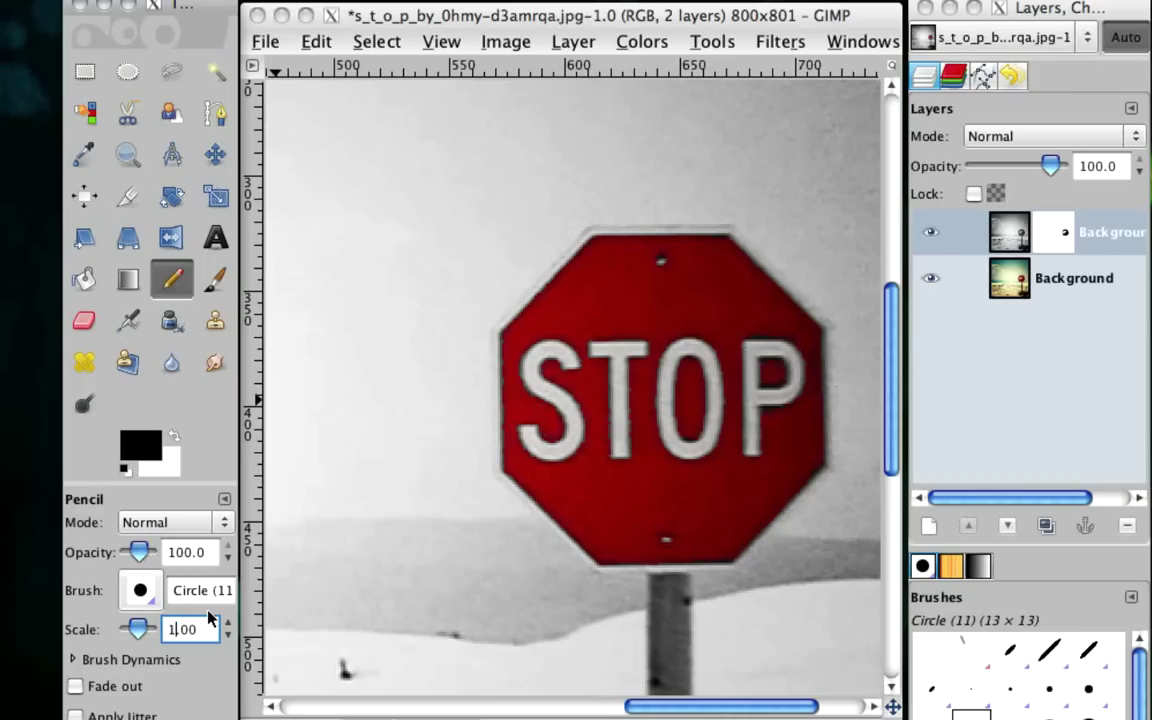
Keep the black foreground colour and confirm a pencil scale of 1.00
left_click(141, 452)
left_click(614, 417)
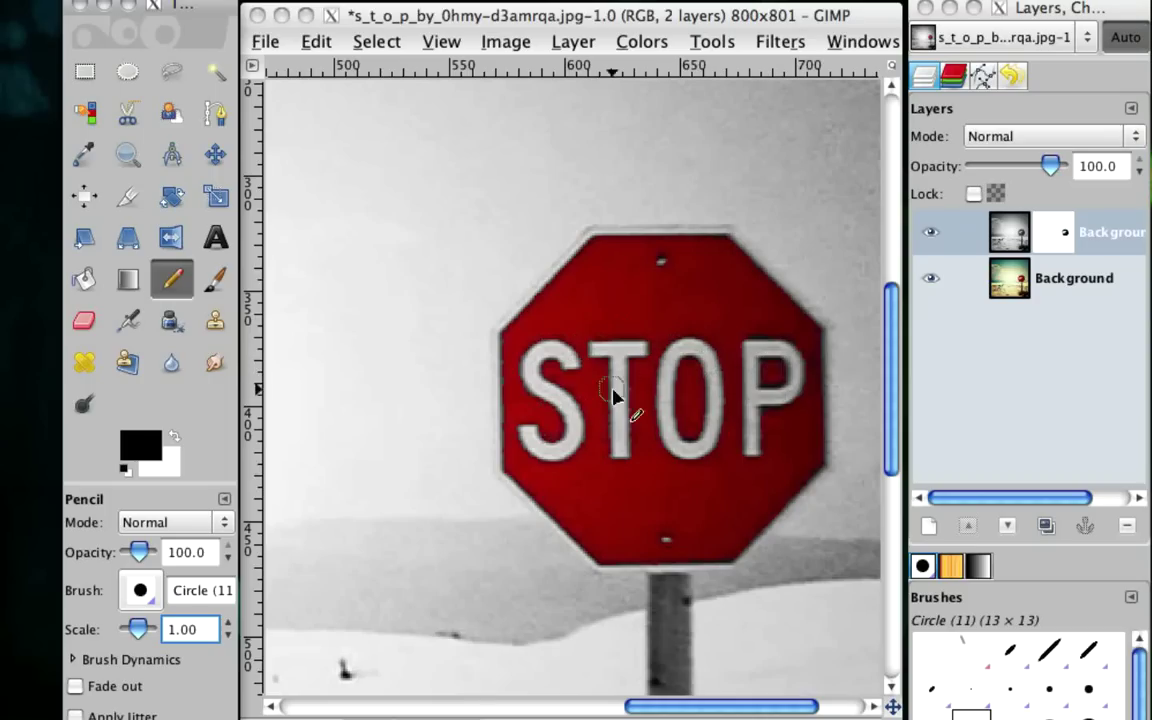
key("Return")
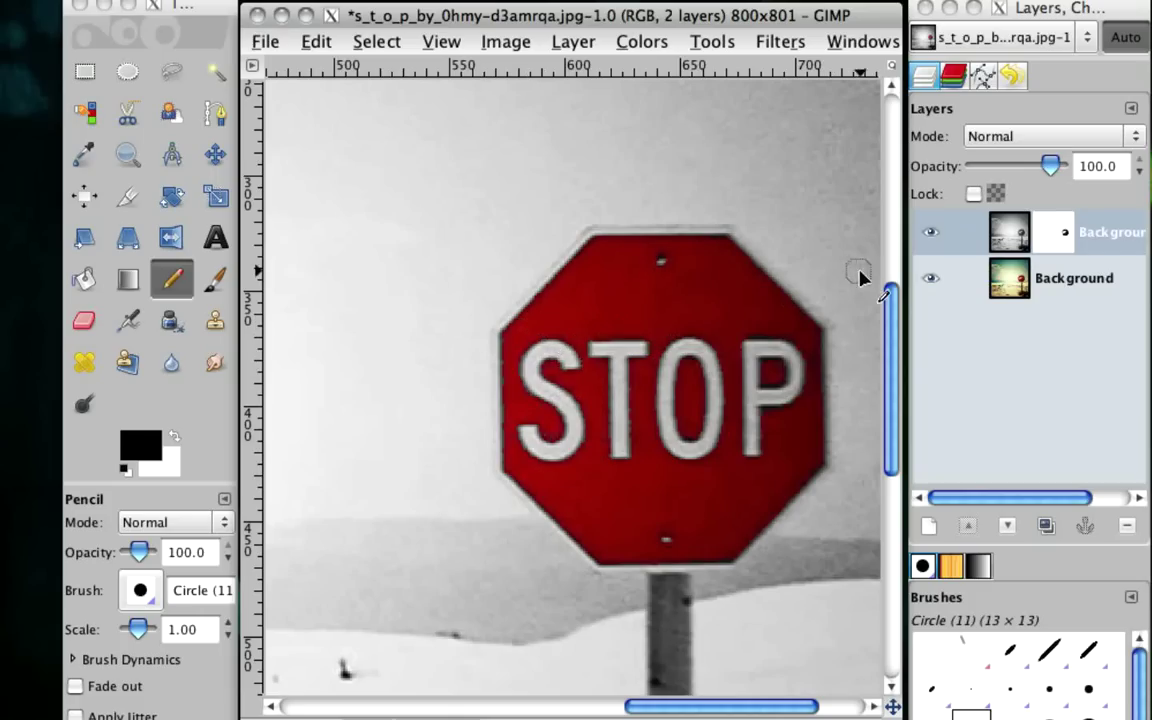
Paint strokes on the mask beside the post, then undo the stray pencil stroke
left_click_drag(889, 300, 896, 378)
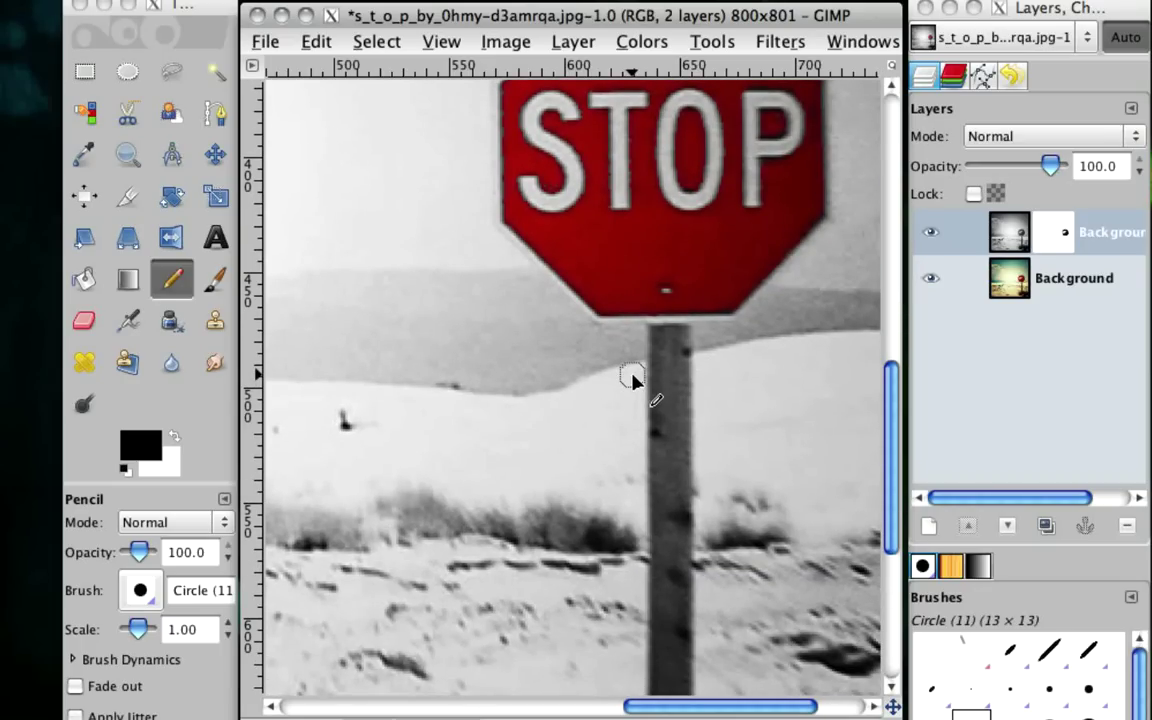
mouse_move(632, 378)
left_mouse_down()
mouse_move(624, 467)
mouse_move(580, 482)
mouse_move(476, 476)
mouse_move(422, 439)
mouse_move(552, 430)
mouse_move(612, 390)
mouse_move(606, 375)
mouse_move(507, 376)
mouse_move(405, 329)
mouse_move(469, 273)
left_mouse_up()
mouse_move(548, 396)
left_mouse_down()
mouse_move(411, 450)
mouse_move(468, 432)
mouse_move(610, 446)
mouse_move(450, 458)
mouse_move(500, 455)
mouse_move(517, 411)
mouse_move(423, 381)
mouse_move(419, 247)
mouse_move(416, 300)
mouse_move(441, 257)
left_mouse_up()
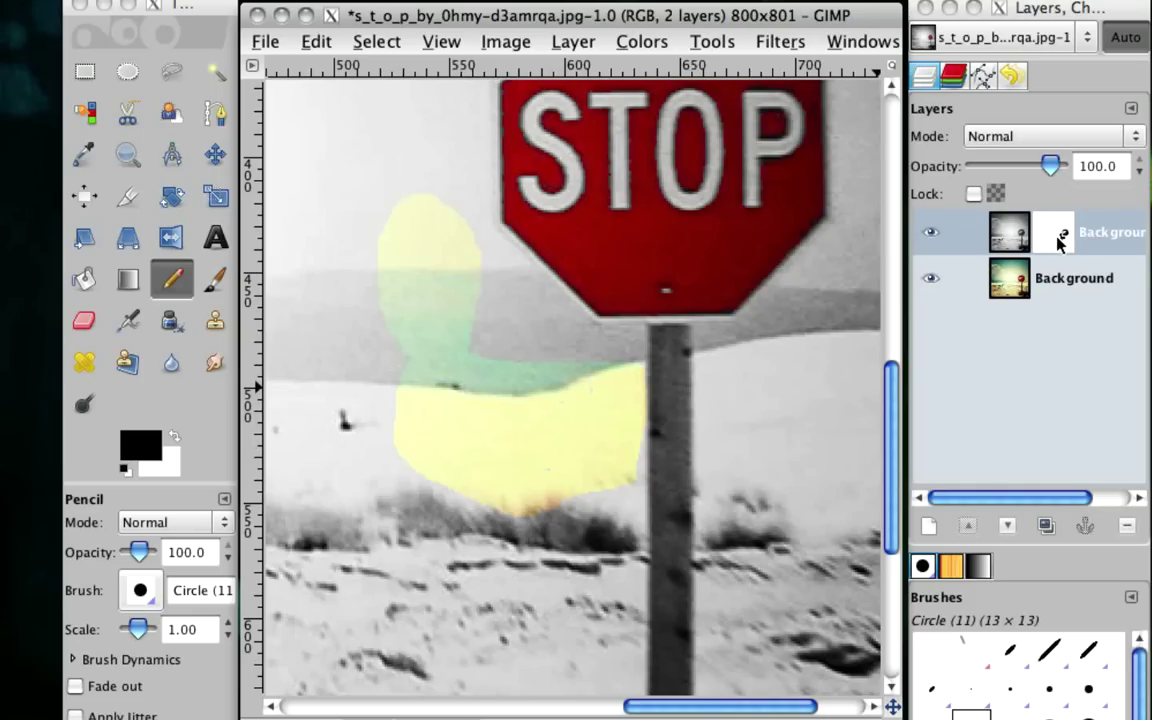
left_click(315, 41)
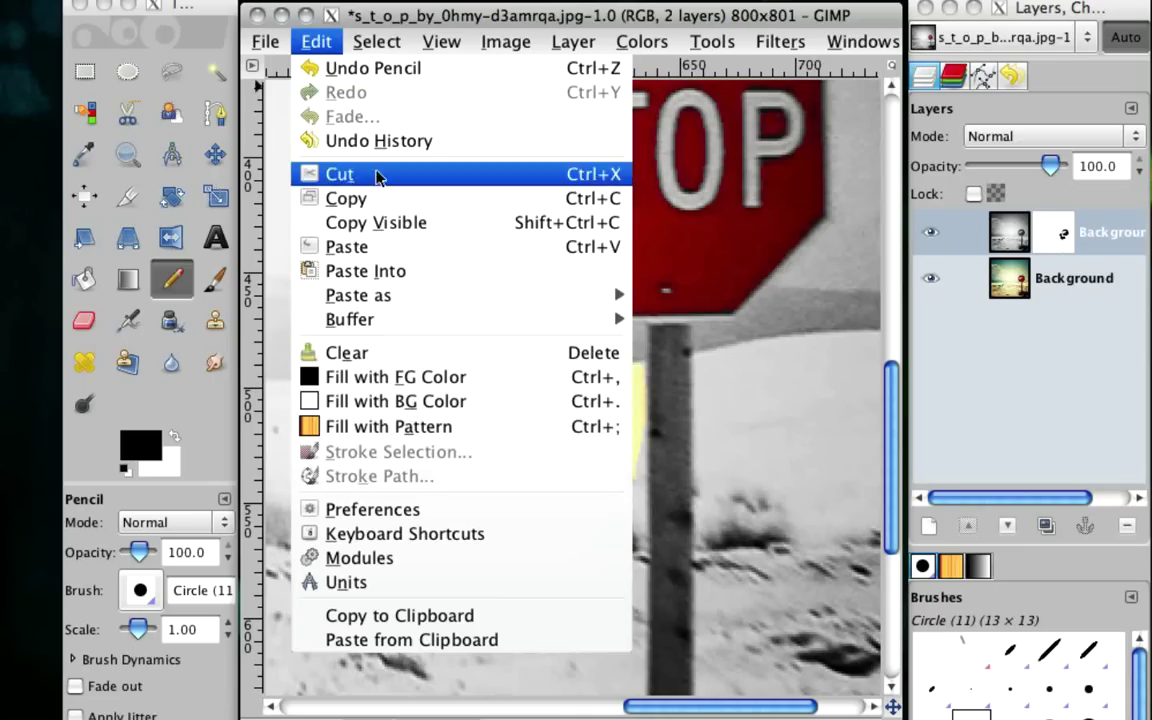
left_click(375, 68)
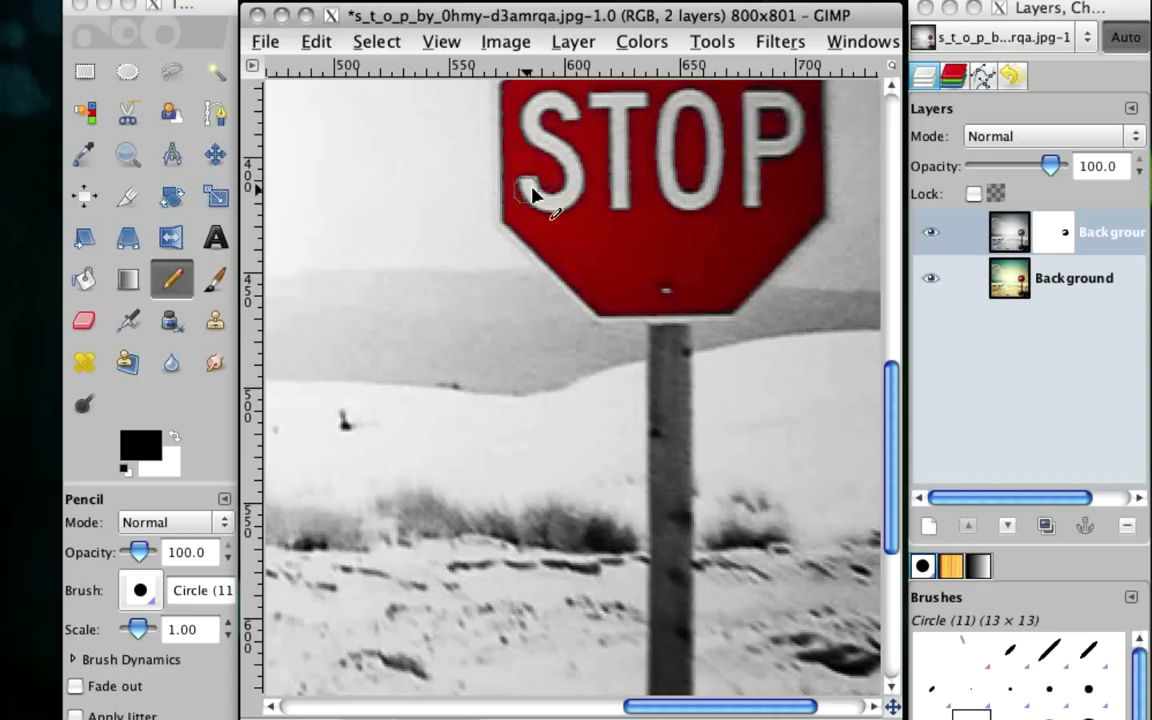
scroll(650, 150, "up", 5)
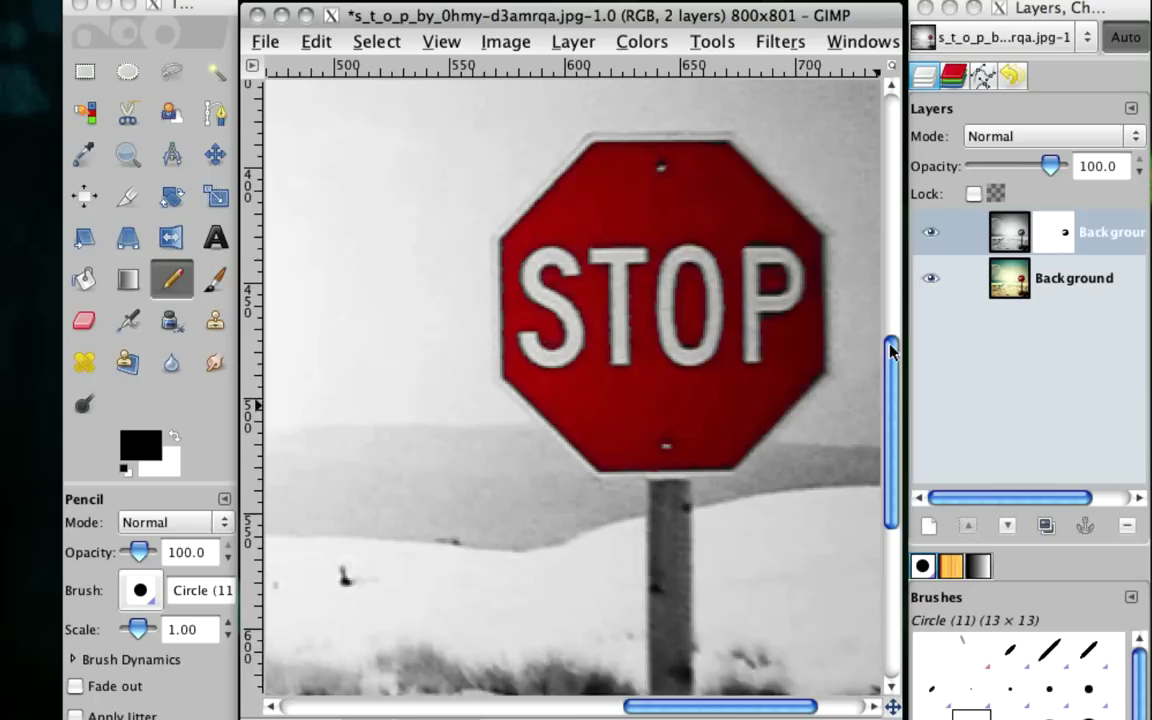